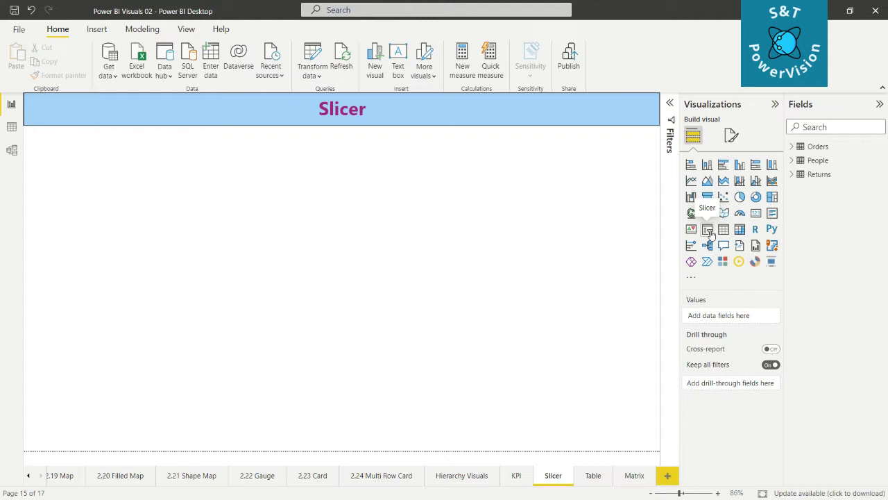
Step: Place a small slicer at the top-left of the page and bind it to Orders' Order Date
left_click(708, 231)
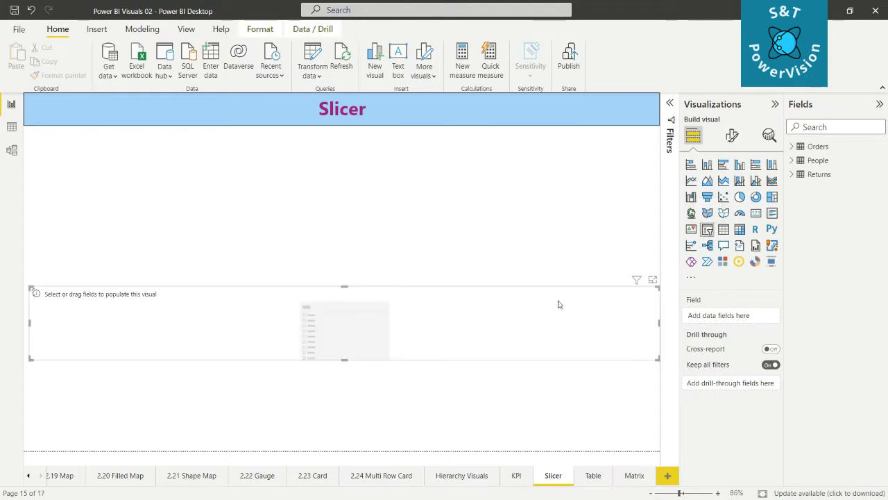
left_click_drag(655, 359, 205, 350)
left_click_drag(100, 290, 77, 139)
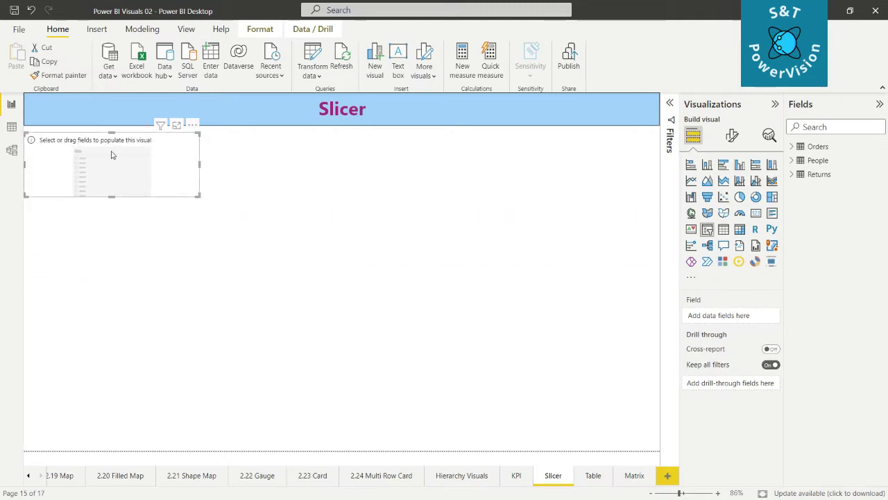
left_click(790, 145)
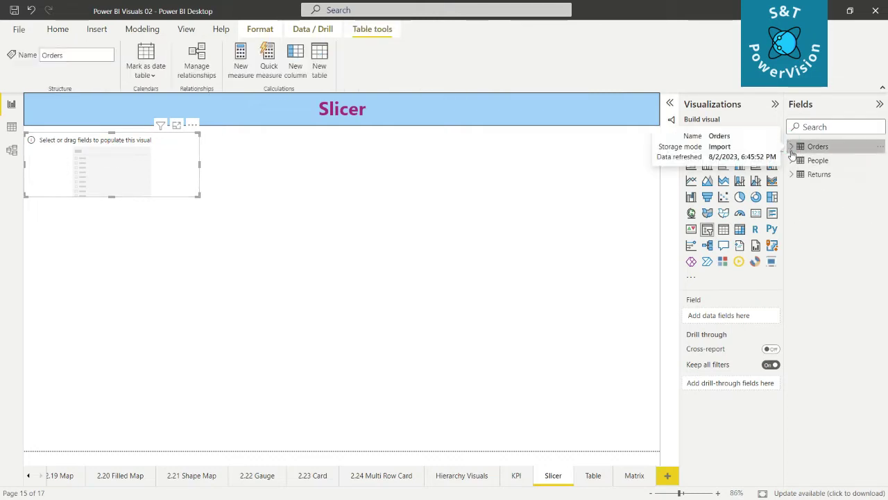
left_click(791, 147)
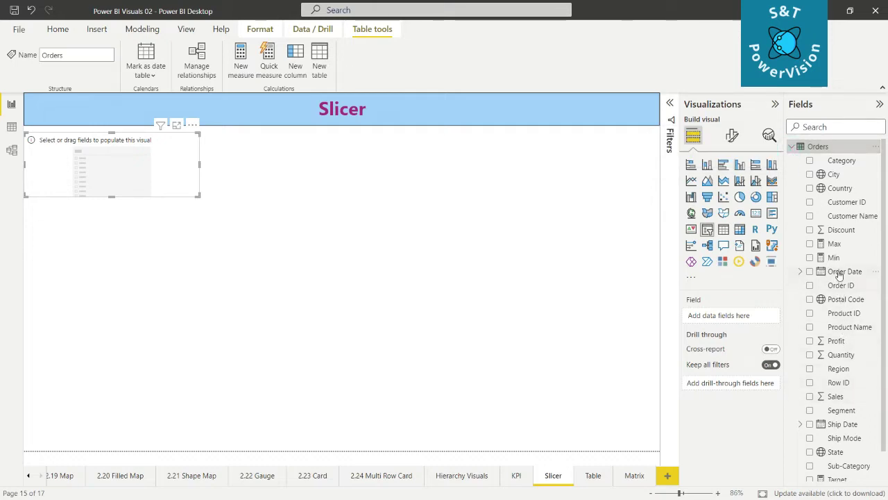
left_click_drag(843, 271, 762, 317)
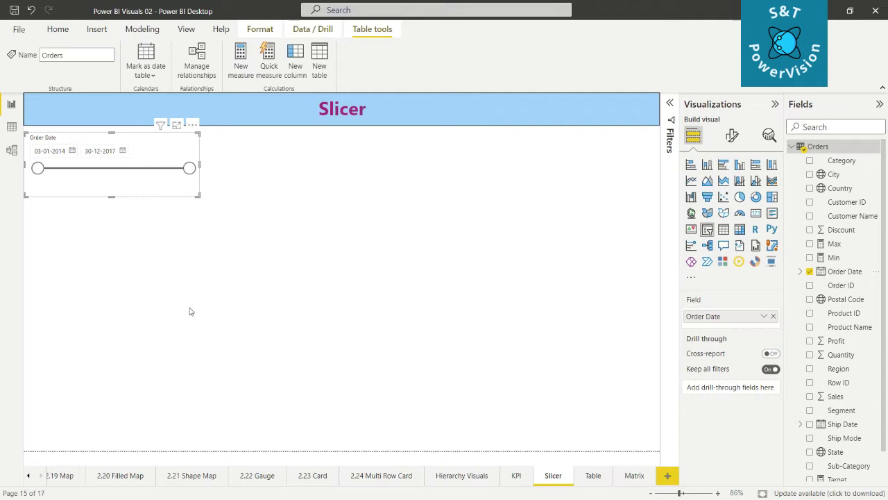
left_click(156, 354)
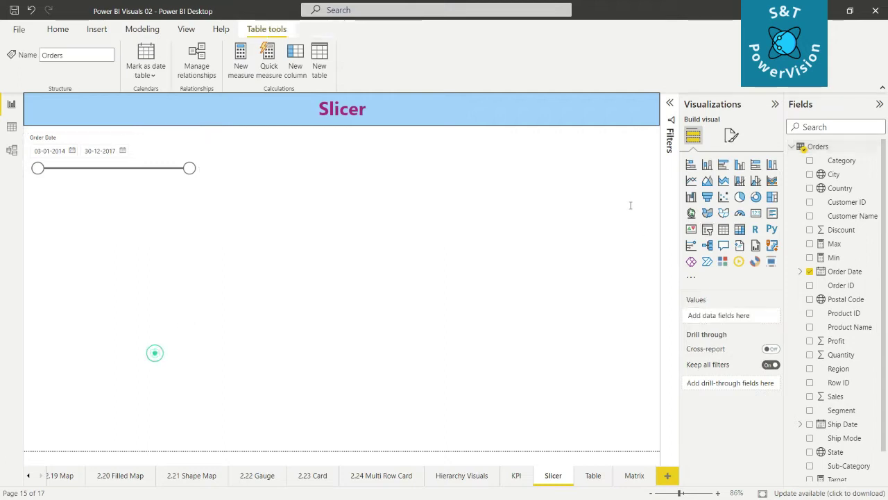
Step: Add a column chart below the slicer with Category on the x-axis and Profit on the y-axis
left_click(707, 165)
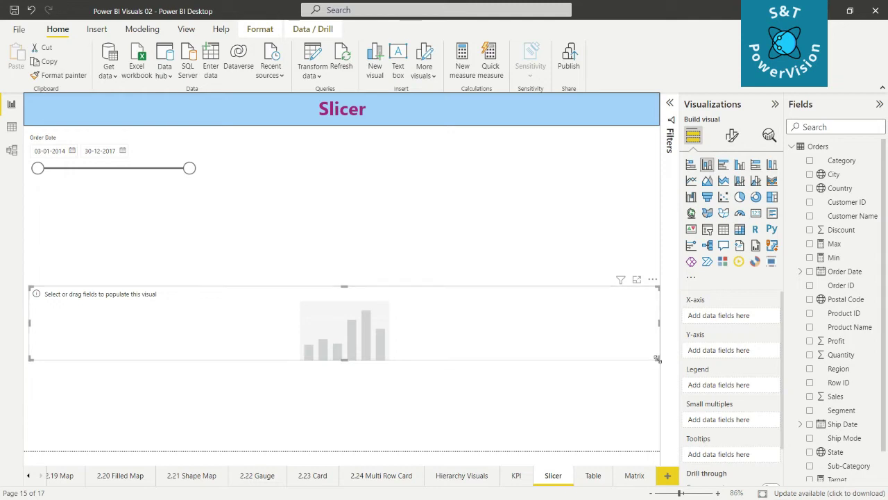
left_click_drag(656, 359, 293, 440)
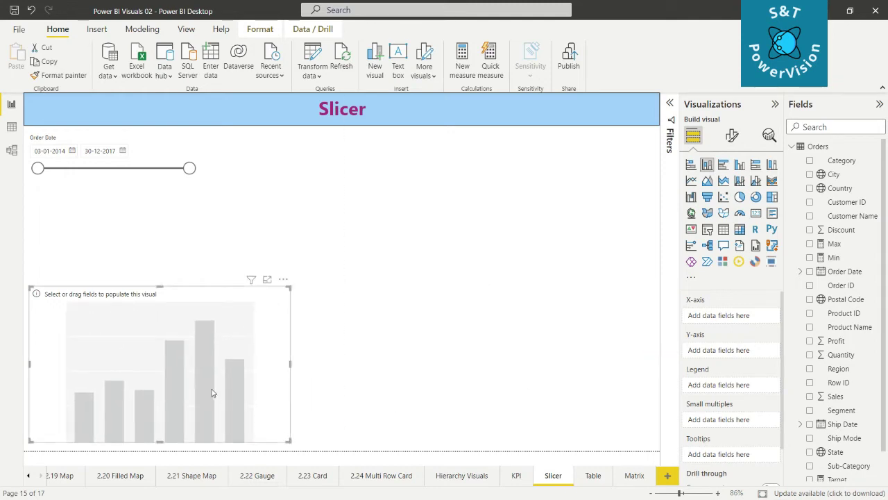
left_click_drag(212, 392, 201, 382)
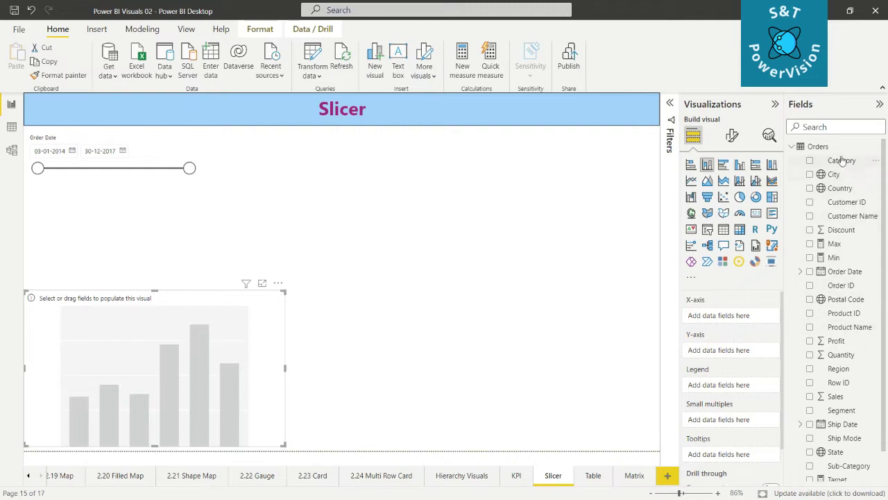
left_click_drag(842, 160, 741, 316)
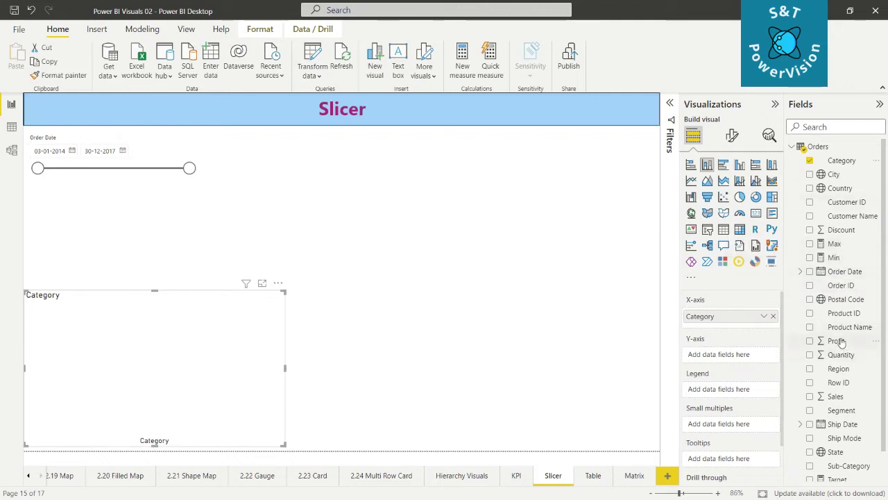
left_click_drag(840, 341, 739, 356)
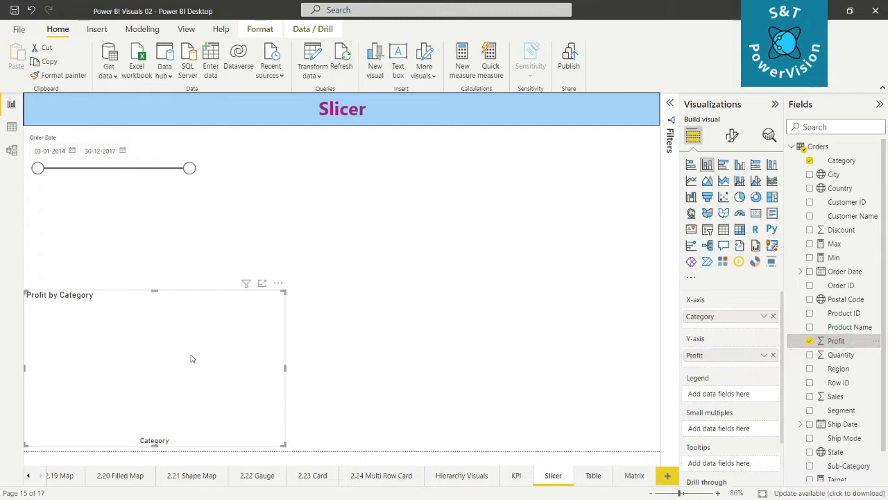
left_click_drag(284, 290, 238, 331)
left_click(433, 386)
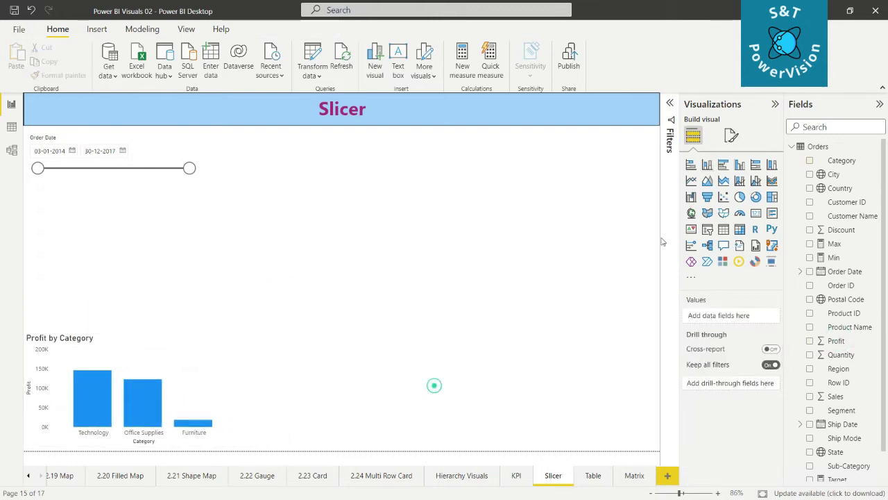
Step: Add a second column chart beside the first, plotting Profit by Sub-Category
left_click(707, 164)
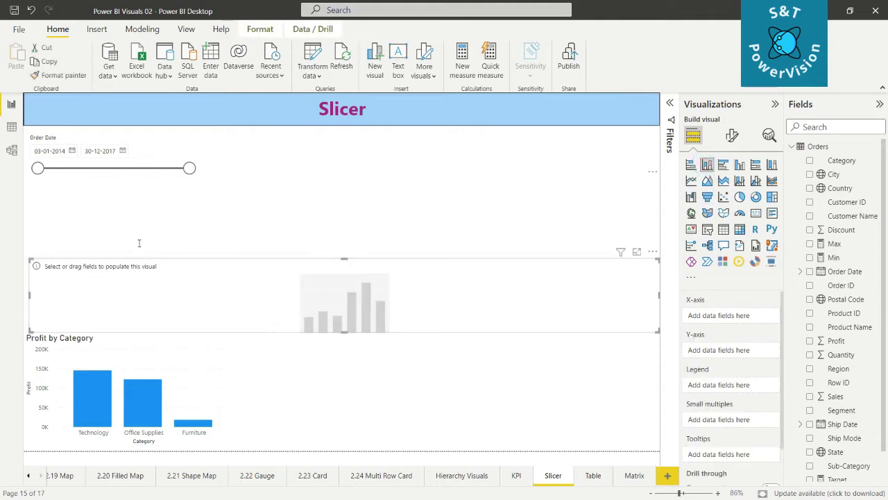
left_click_drag(30, 260, 341, 211)
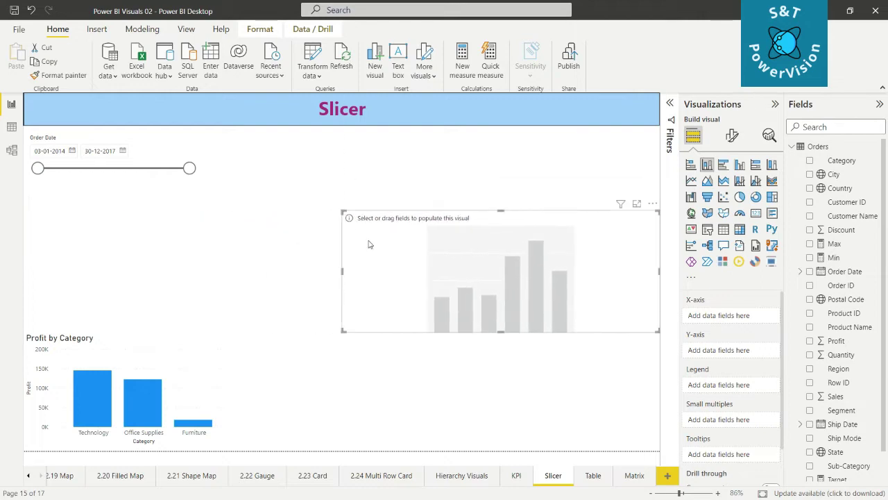
left_click_drag(369, 244, 270, 358)
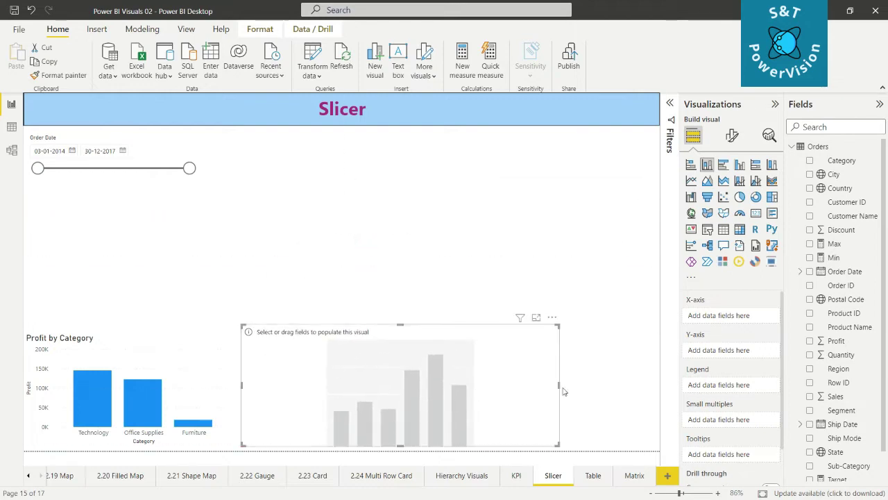
left_click_drag(559, 386, 517, 386)
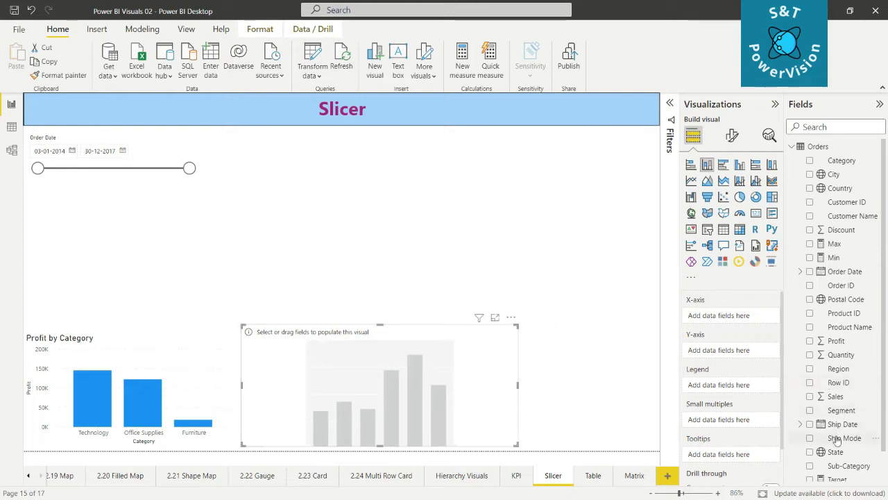
scroll(840, 426, "down", 2)
left_click_drag(845, 433, 746, 319)
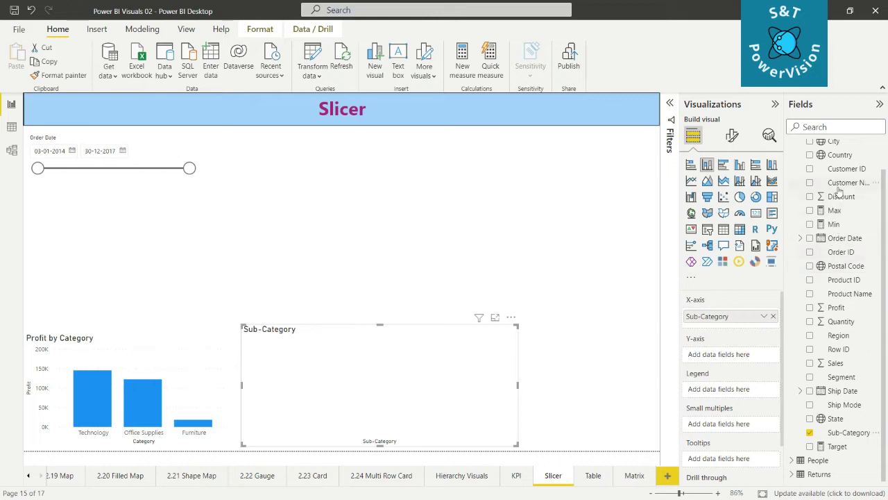
left_click_drag(839, 314, 752, 357)
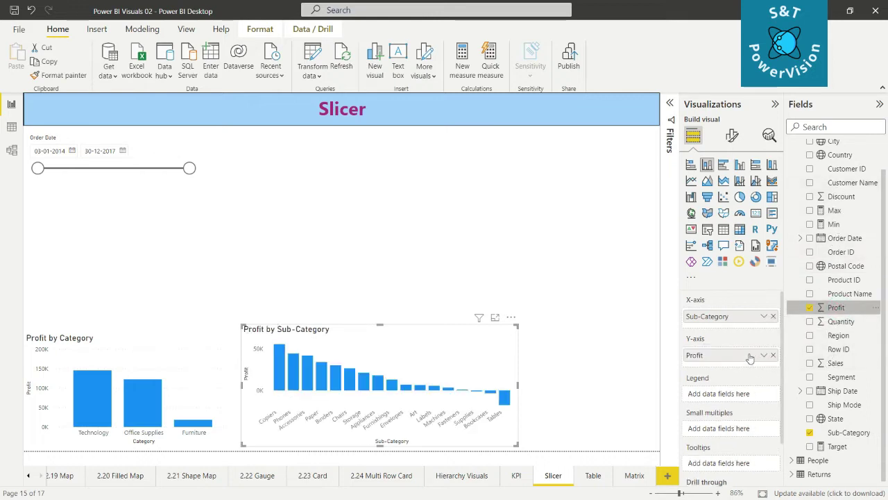
left_click(283, 211)
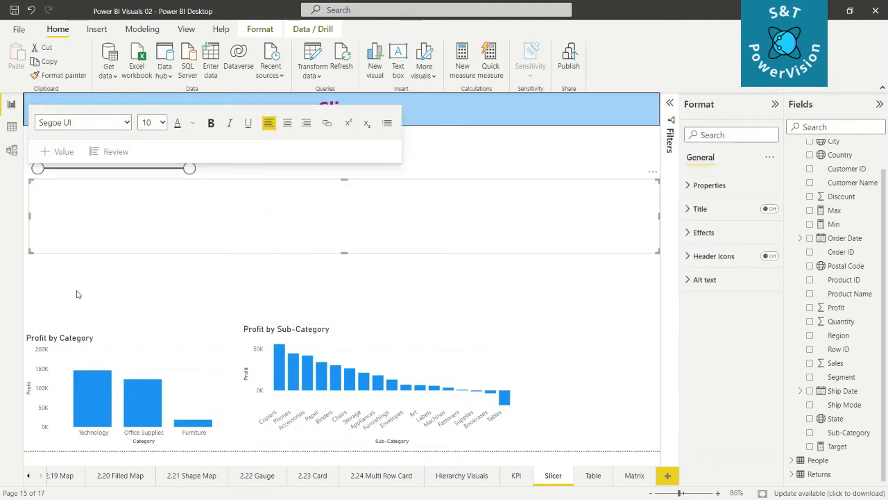
Step: Add a pie chart under the slicer with Sales as values and Region as legend
left_click(160, 300)
left_click(740, 197)
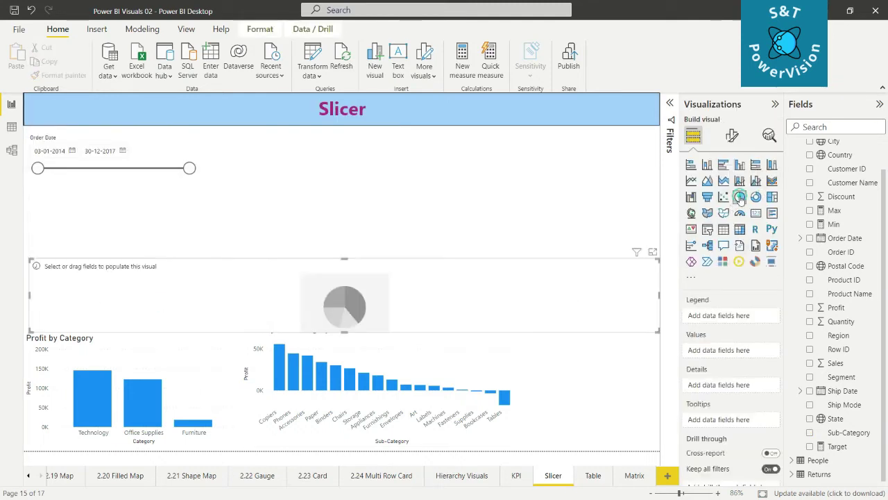
left_click_drag(656, 331, 233, 326)
left_click_drag(187, 276, 200, 228)
left_click_drag(234, 270, 241, 301)
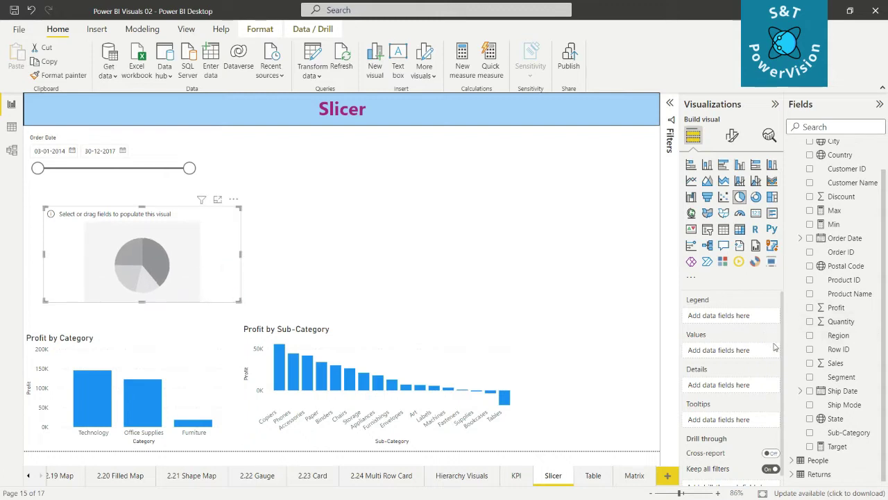
left_click_drag(835, 363, 741, 352)
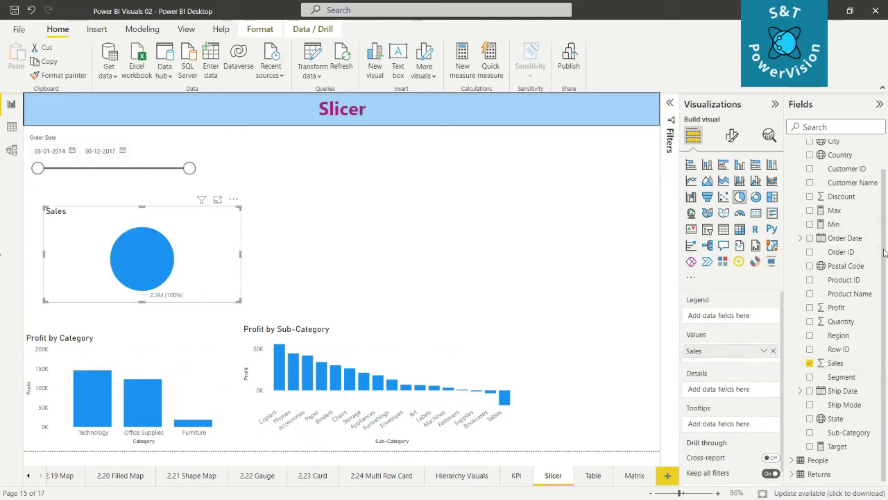
scroll(884, 253, "up", 2)
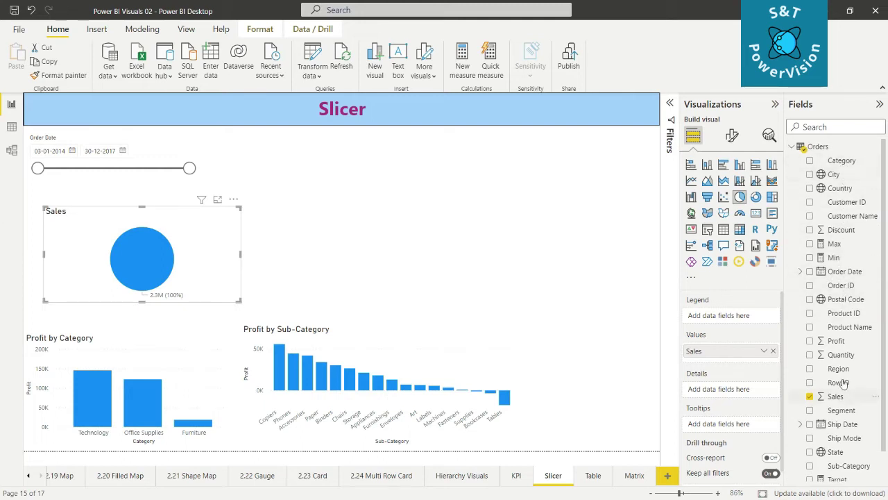
left_click_drag(838, 368, 744, 316)
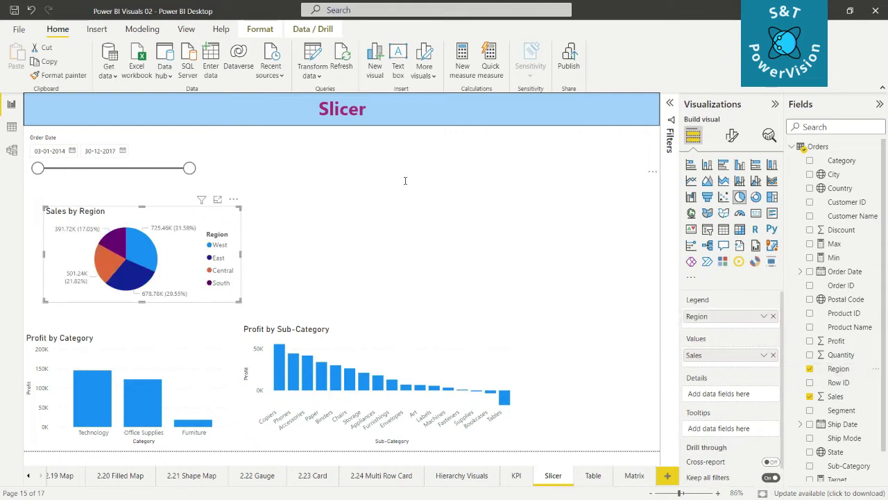
left_click(423, 161)
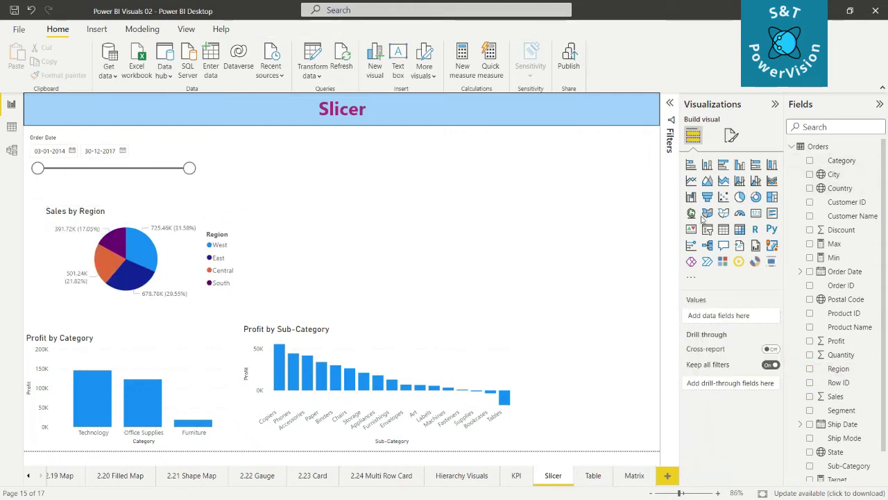
Step: Add a small card showing the Profit total (286.40K) below the pie chart
left_click(757, 213)
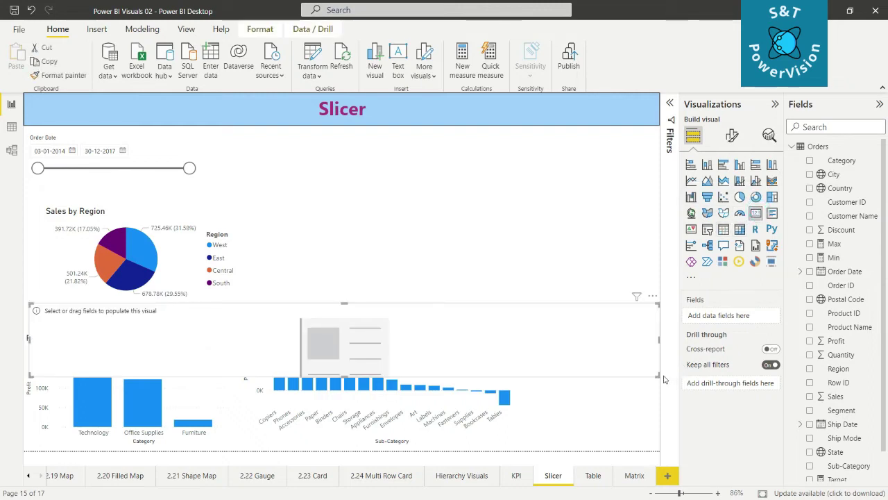
left_click_drag(656, 375, 199, 361)
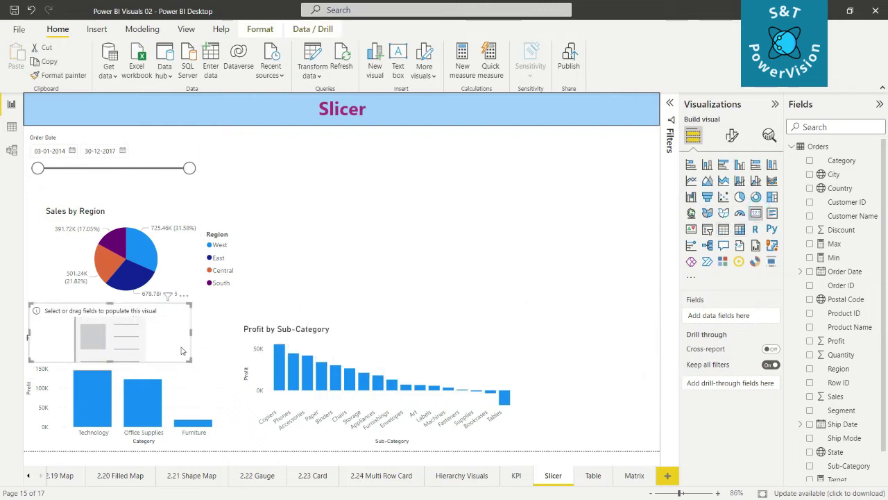
left_click_drag(139, 333, 538, 202)
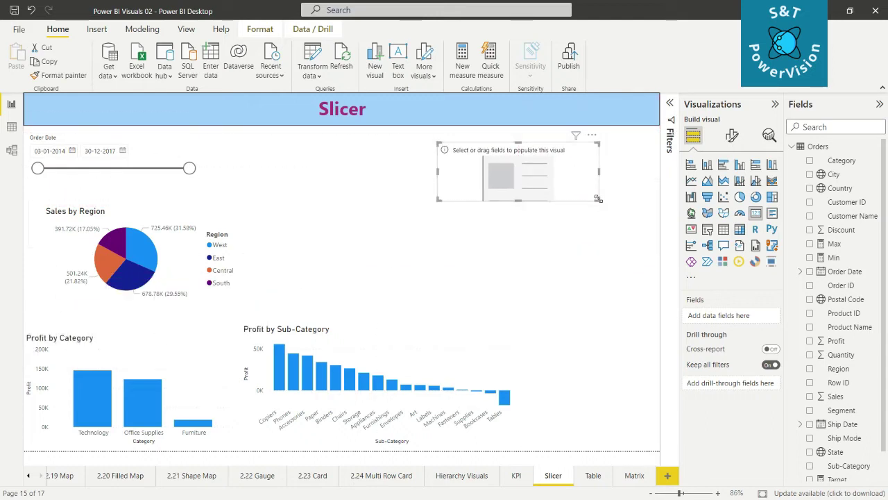
left_click_drag(597, 198, 575, 204)
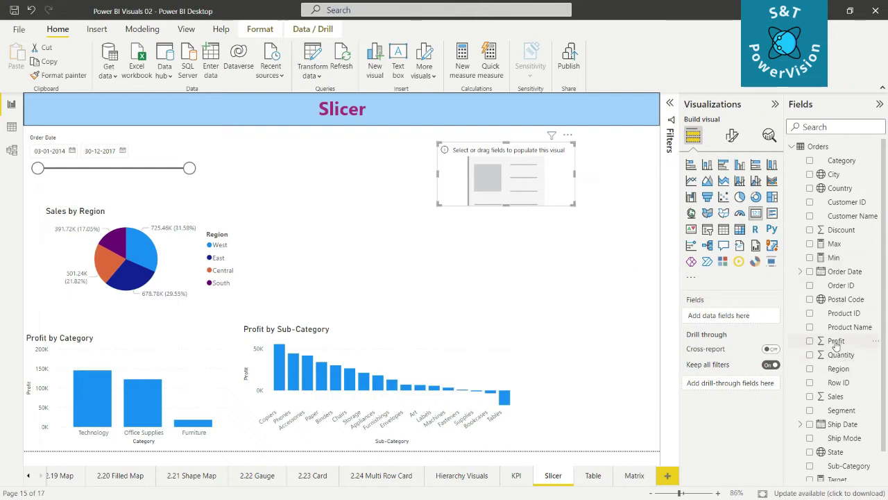
left_click_drag(834, 340, 753, 314)
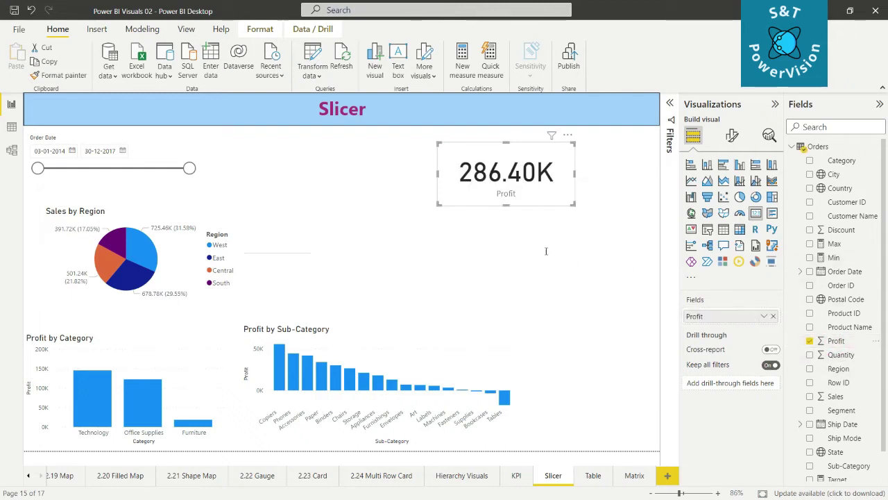
left_click(398, 59)
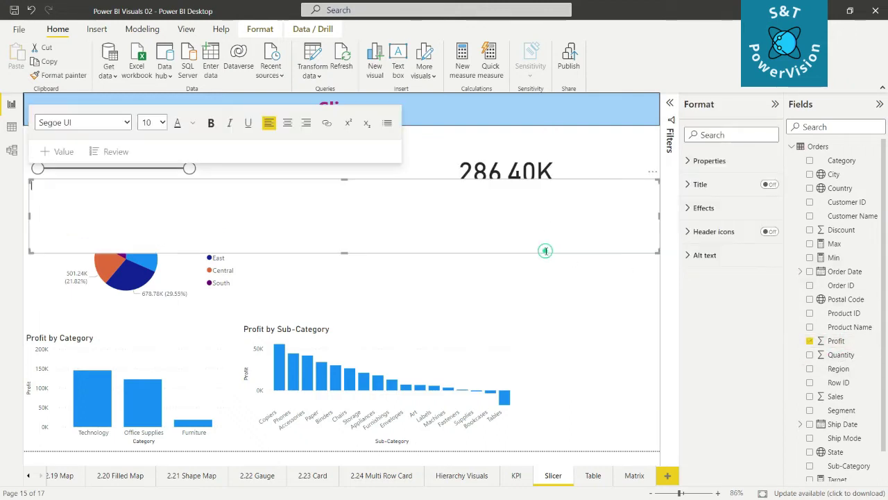
left_click(630, 297)
Step: Add a second card beside the pie chart showing the Sales total (2.30M)
left_click(755, 214)
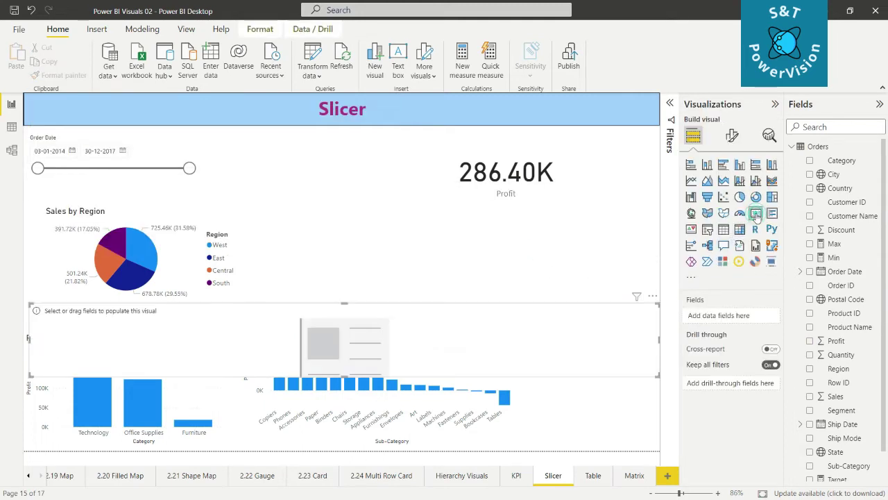
left_click_drag(655, 374, 327, 368)
left_click_drag(265, 331, 587, 246)
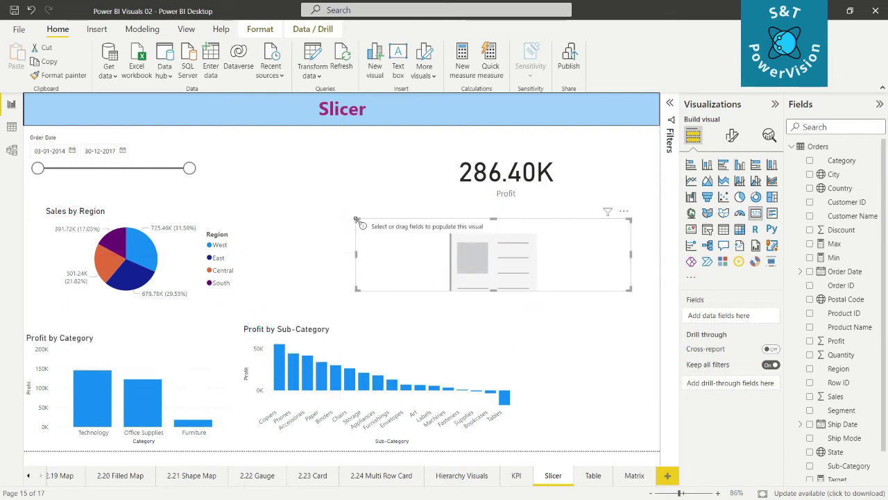
left_click_drag(357, 220, 487, 239)
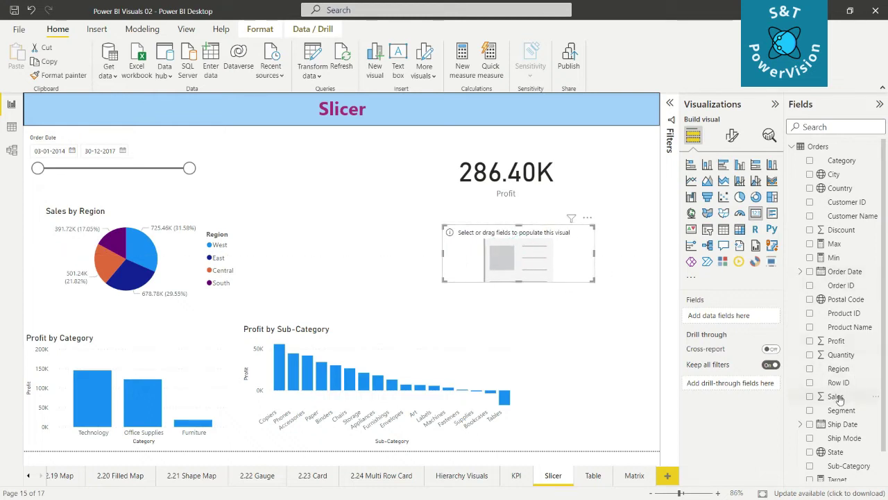
left_click_drag(838, 397, 739, 316)
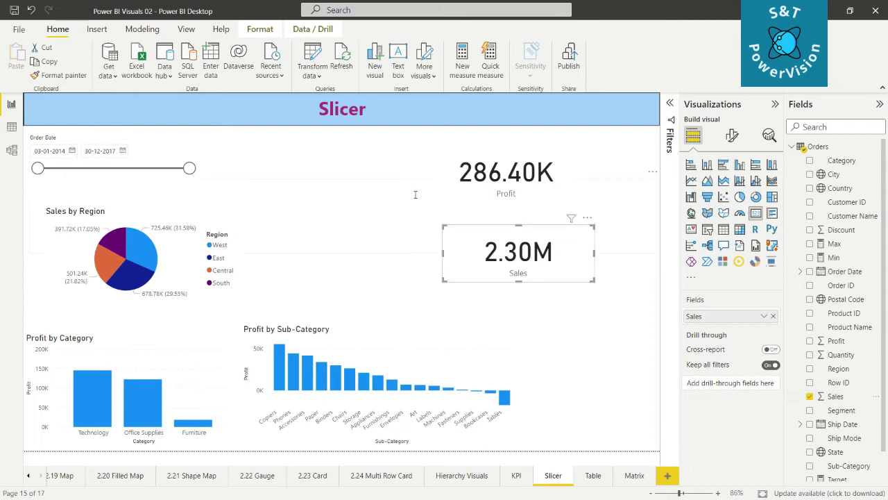
left_click(397, 55)
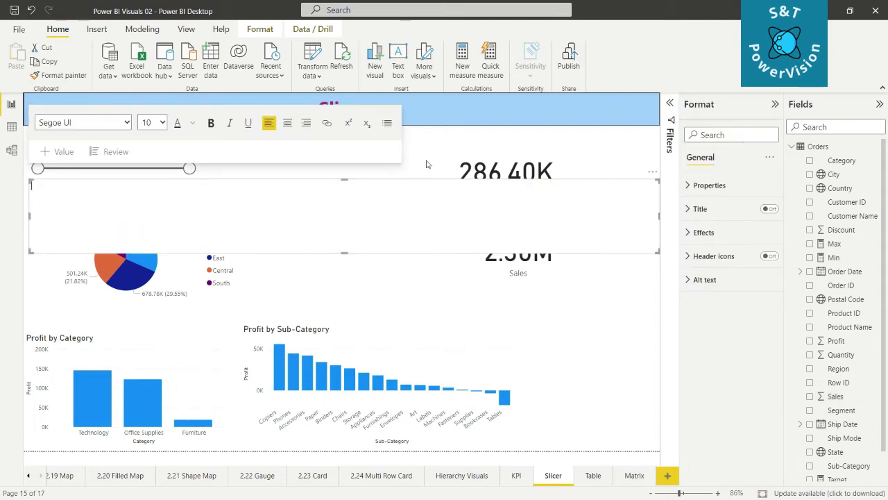
Step: Try various Order Date ranges with the slider handles, then restore the full range
left_click(587, 374)
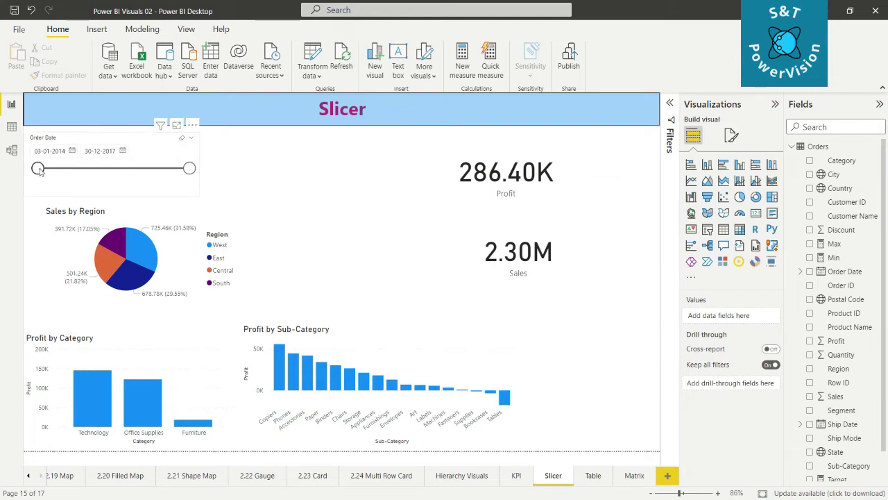
left_click_drag(38, 170, 54, 170)
left_click_drag(189, 169, 102, 168)
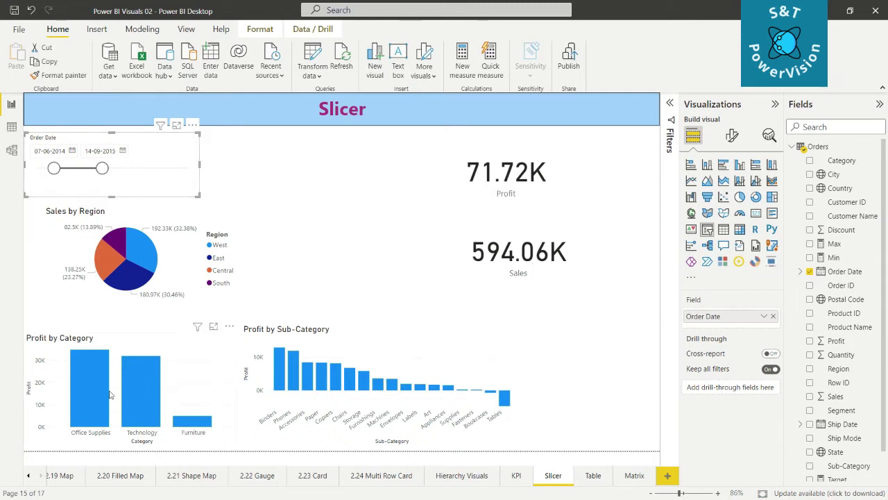
mouse_move(109, 394)
mouse_move(311, 378)
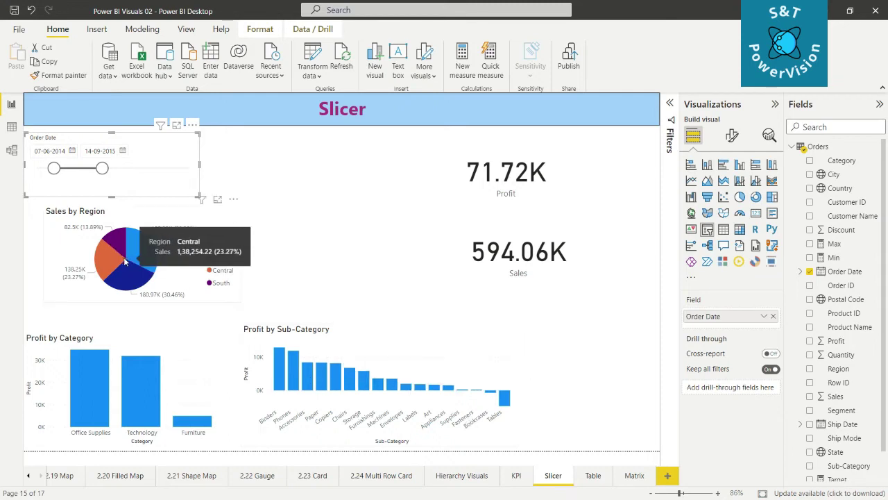
mouse_move(127, 276)
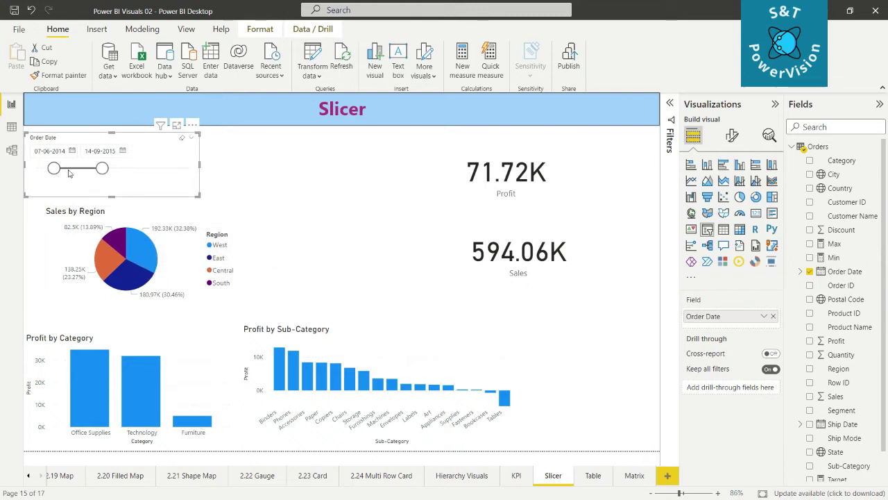
left_click_drag(102, 170, 161, 170)
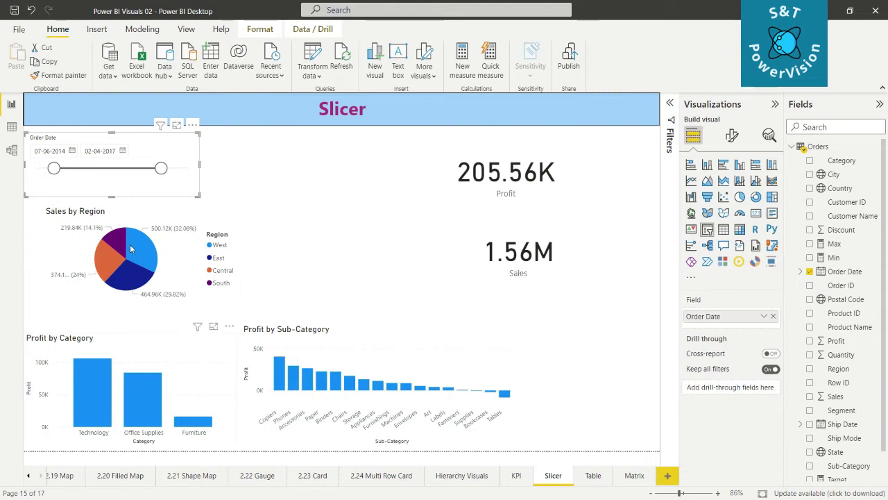
mouse_move(130, 248)
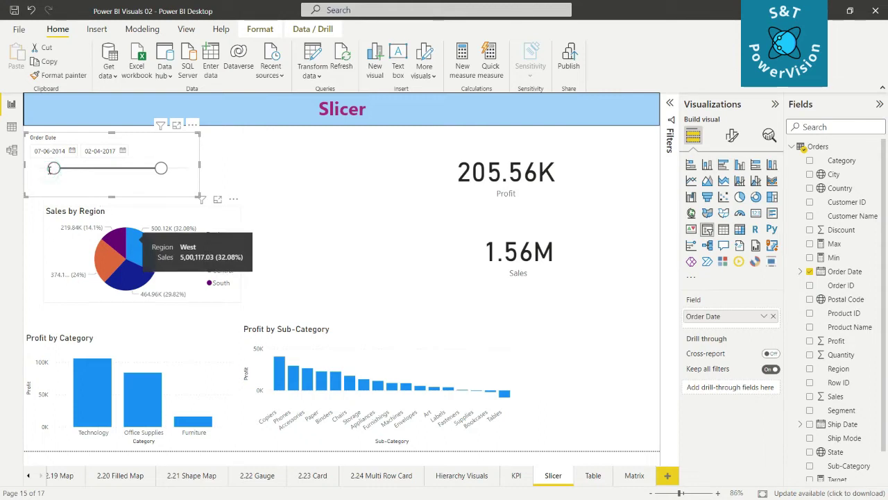
left_click_drag(50, 168, 116, 169)
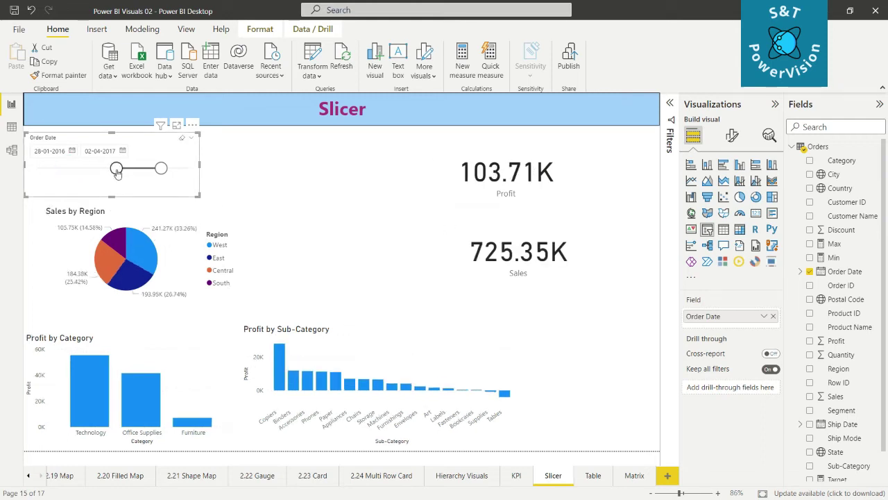
left_click_drag(117, 172, 38, 169)
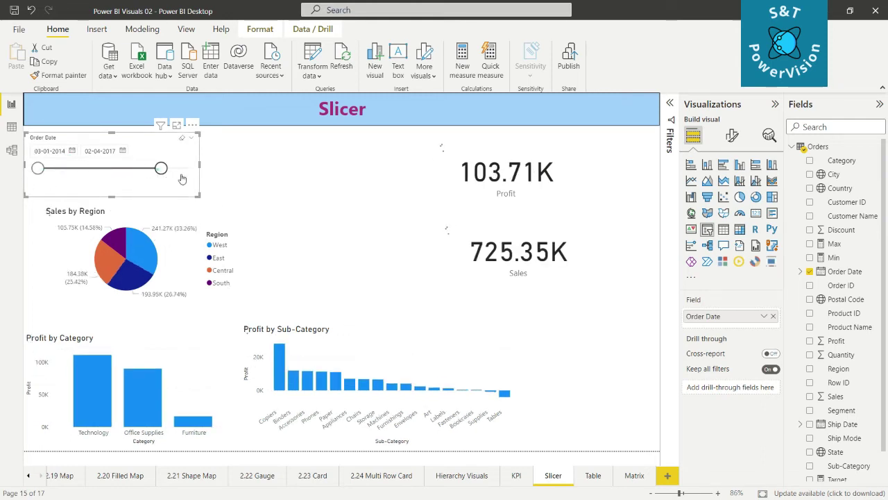
left_click_drag(160, 168, 372, 240)
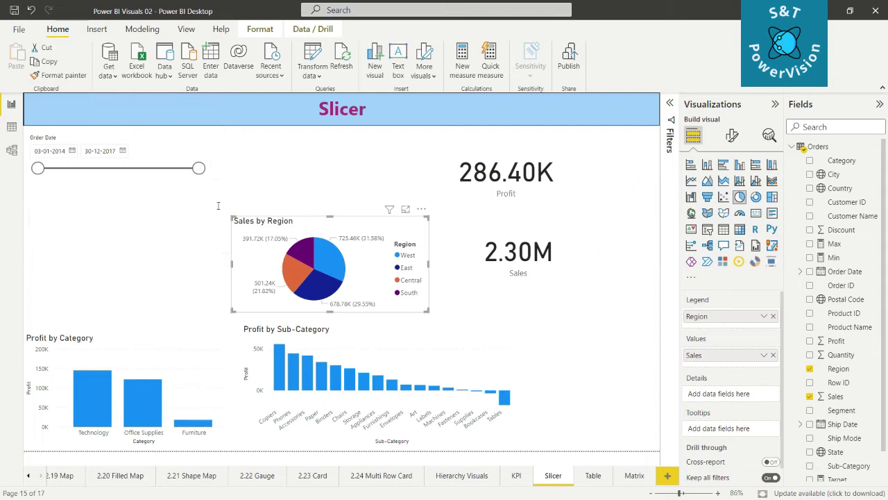
Step: Keep the slicer type as Between and narrow the range to about 04-01-2015 – 15-08-2016
left_click(201, 138)
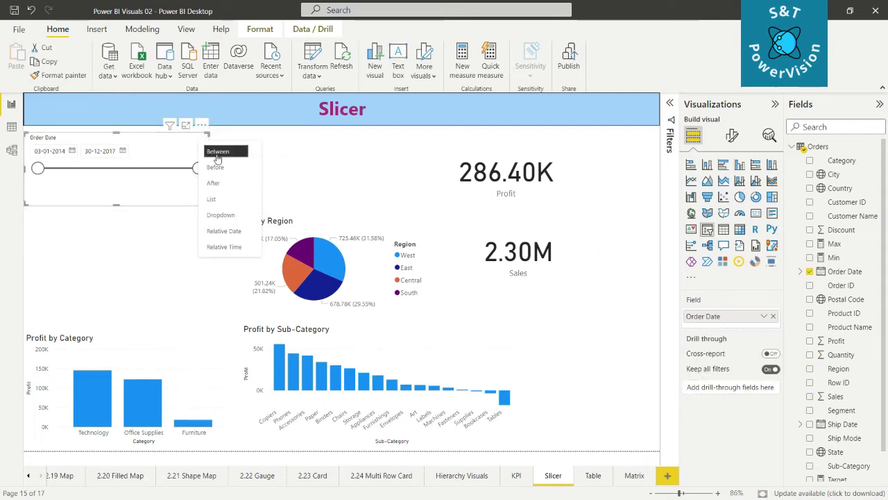
left_click(216, 154)
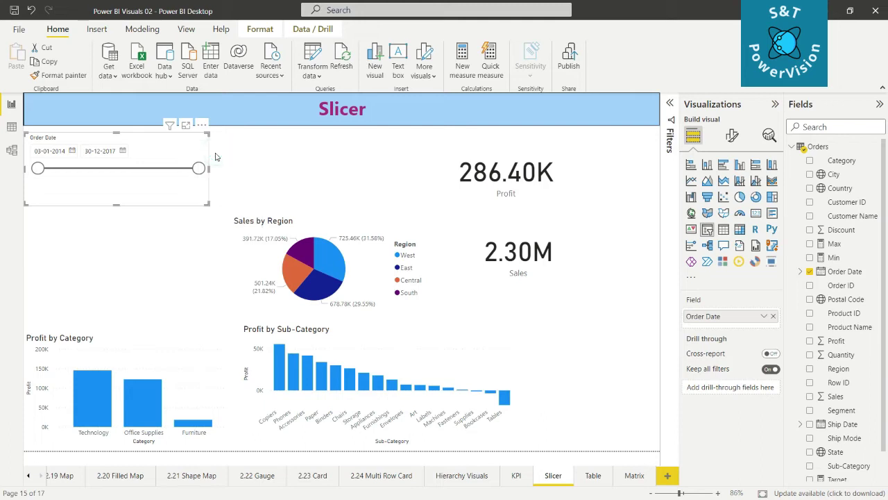
left_click_drag(39, 168, 101, 172)
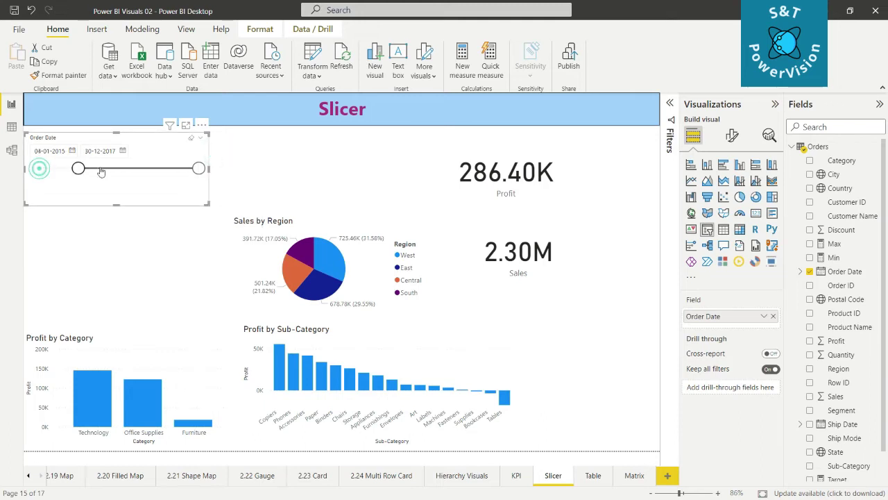
left_click_drag(198, 168, 143, 177)
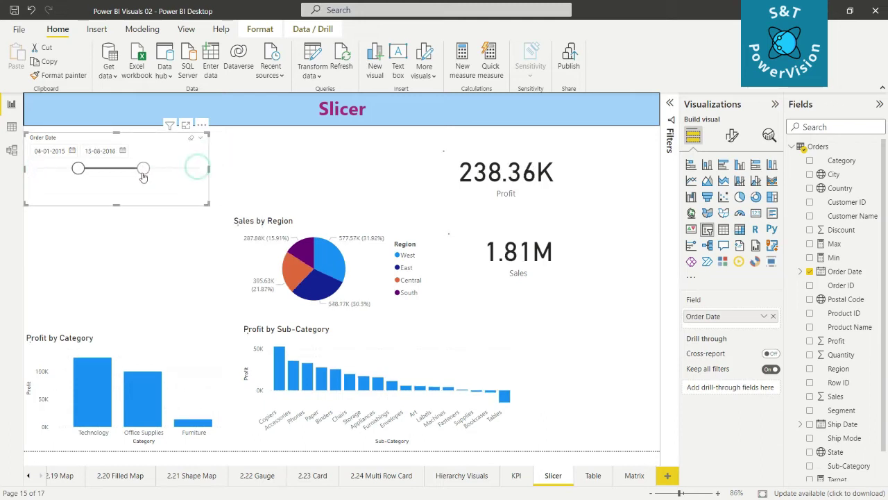
Step: Set exact dates 14-01-2015 and 17-08-2016 from the start and end calendars
left_click(72, 152)
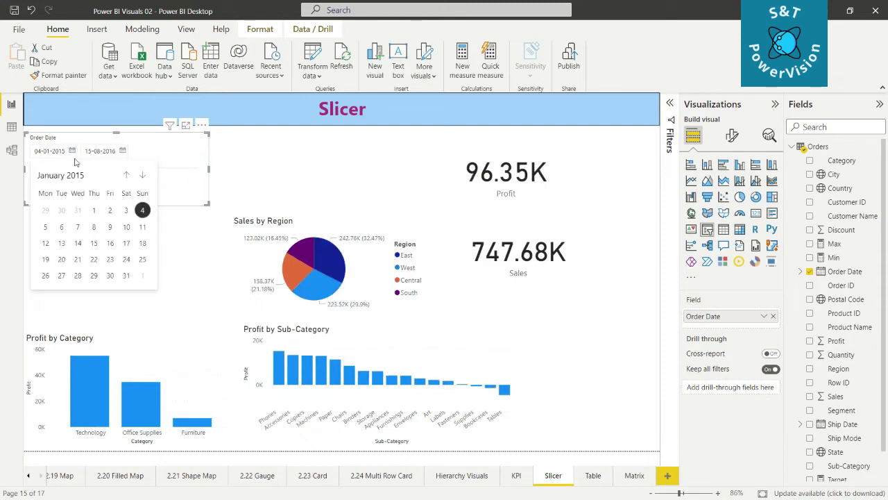
left_click(79, 244)
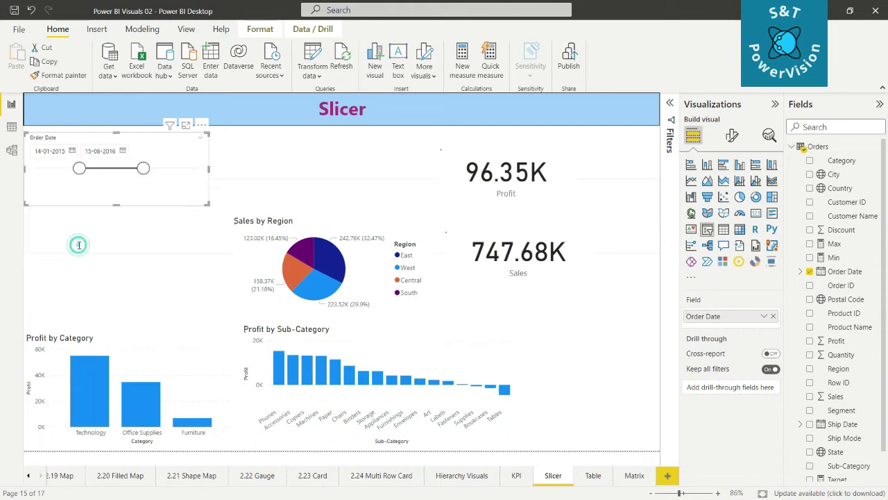
left_click(122, 151)
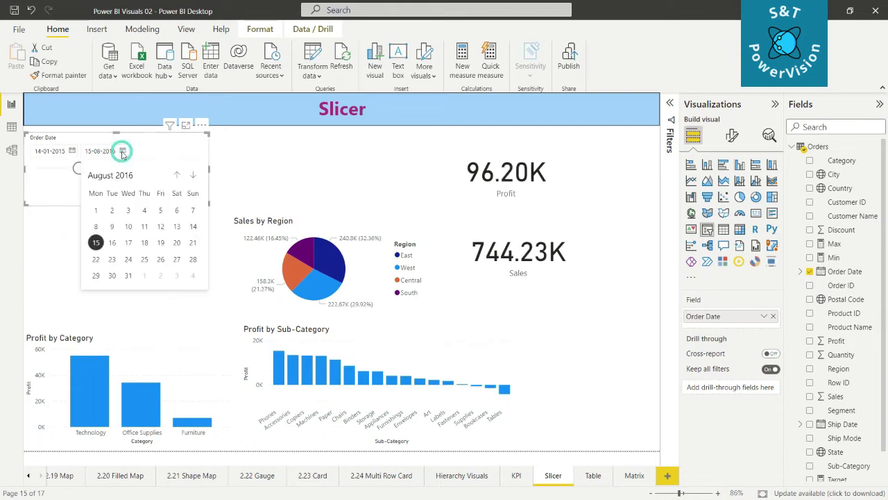
left_click(128, 242)
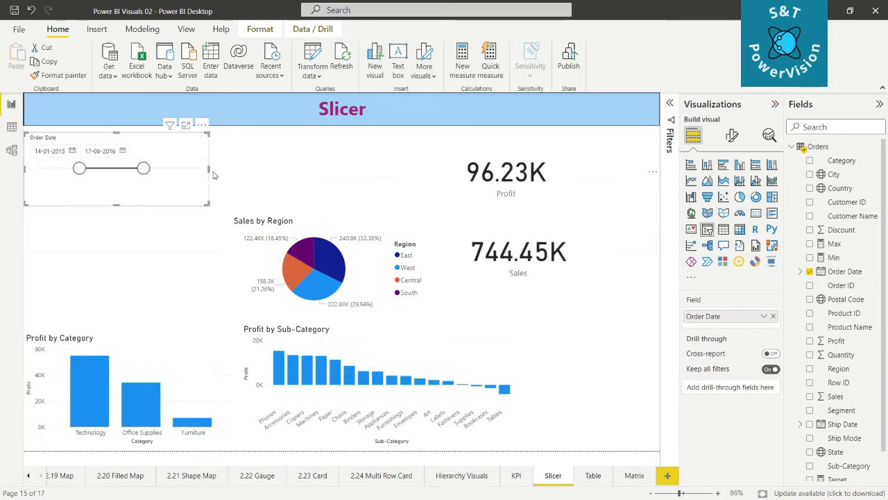
left_click(201, 124)
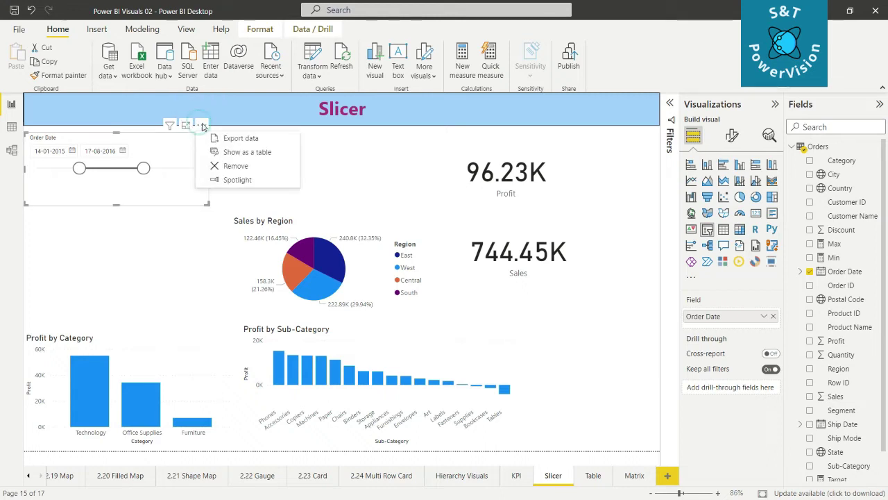
left_click(240, 152)
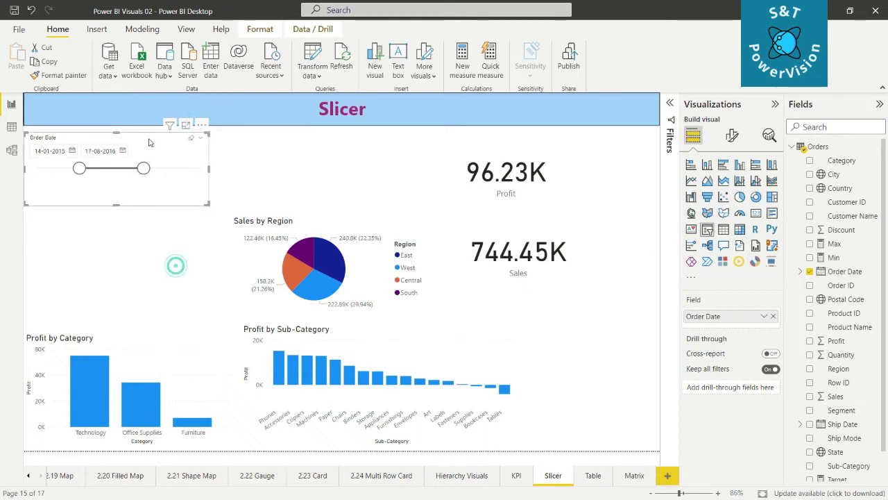
Step: Switch the slicer type to Before and settle the end date at 06-08-2015
left_click(202, 139)
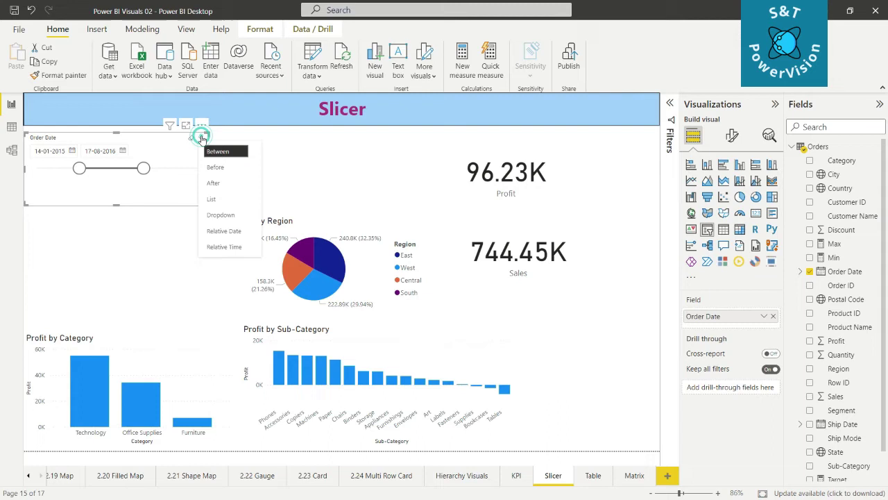
left_click(222, 168)
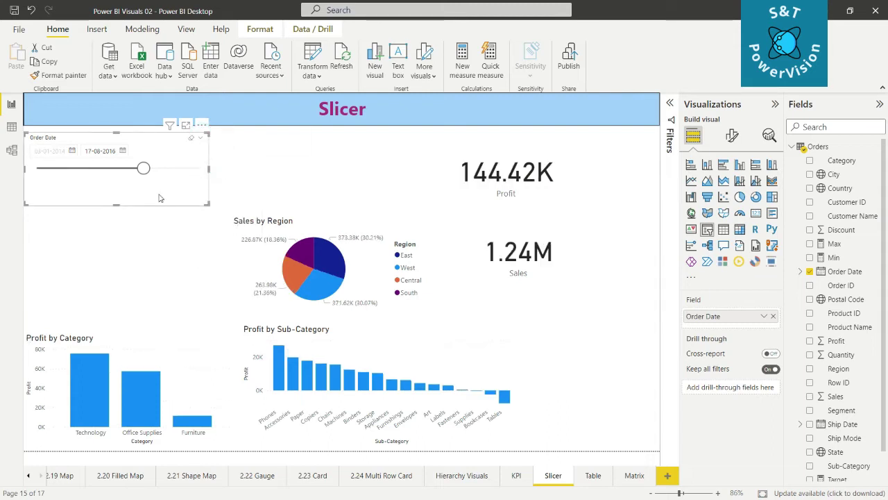
left_click(123, 151)
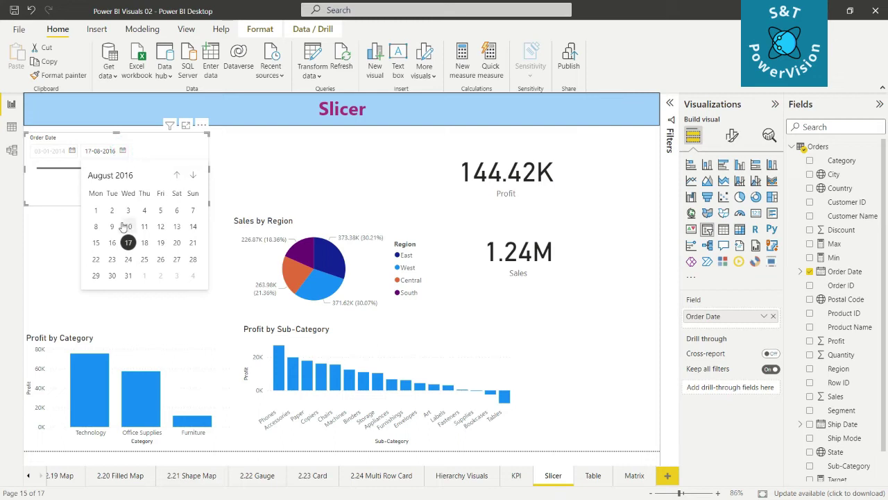
left_click(96, 211)
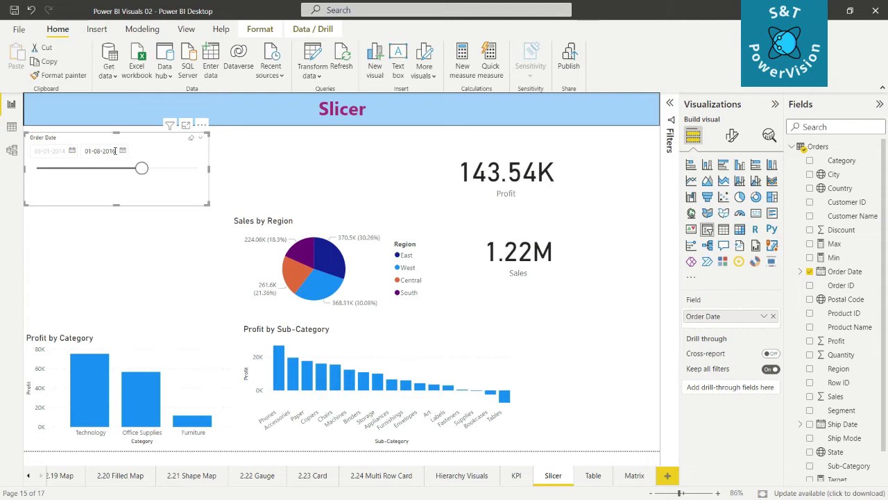
left_click_drag(141, 169, 106, 171)
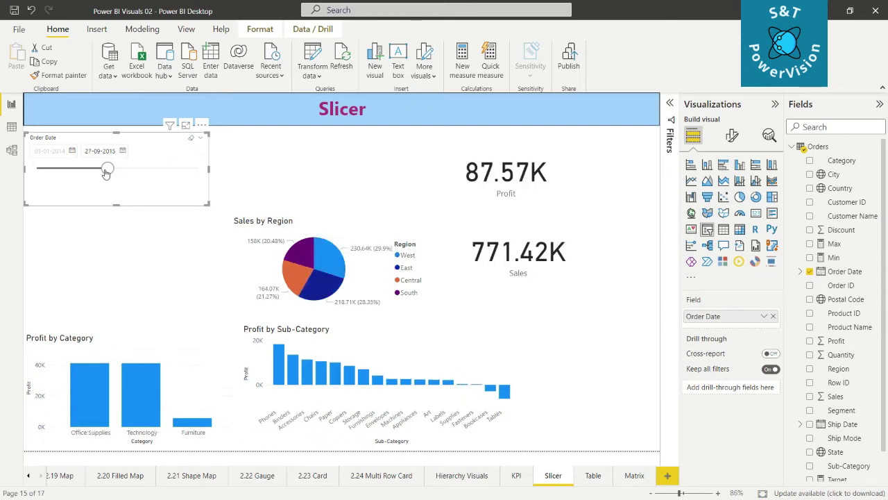
left_click_drag(109, 172, 165, 173)
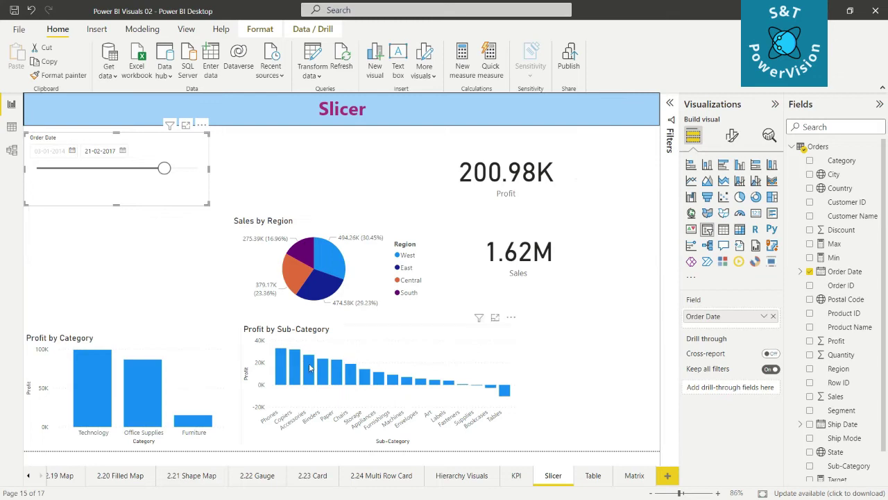
left_click_drag(164, 168, 102, 167)
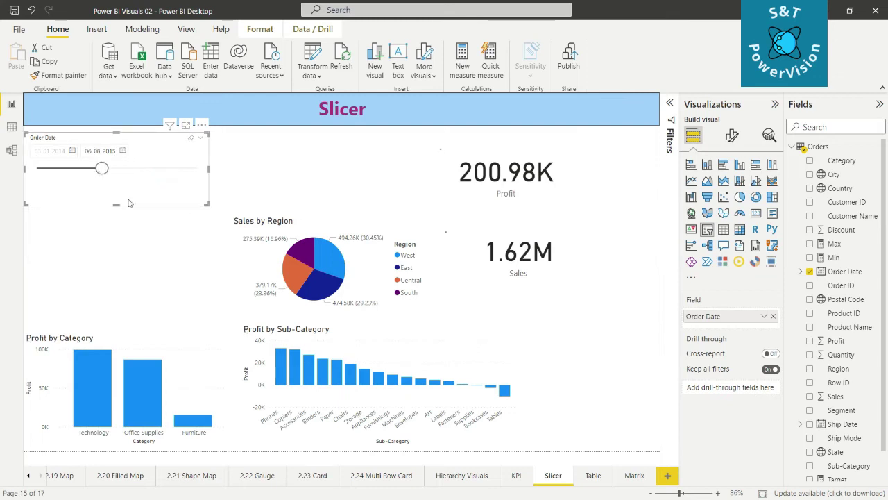
Step: Switch the slicer type to After and slide the start date out to 04-03-2017
left_click(201, 140)
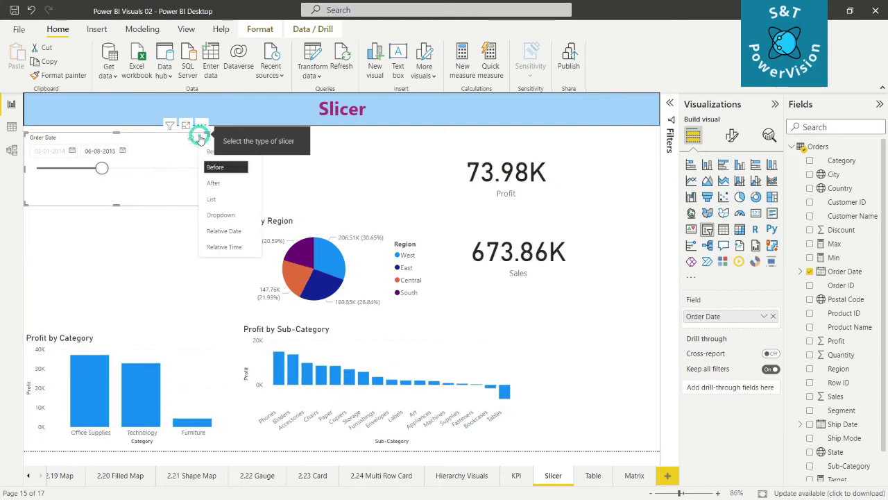
left_click(218, 184)
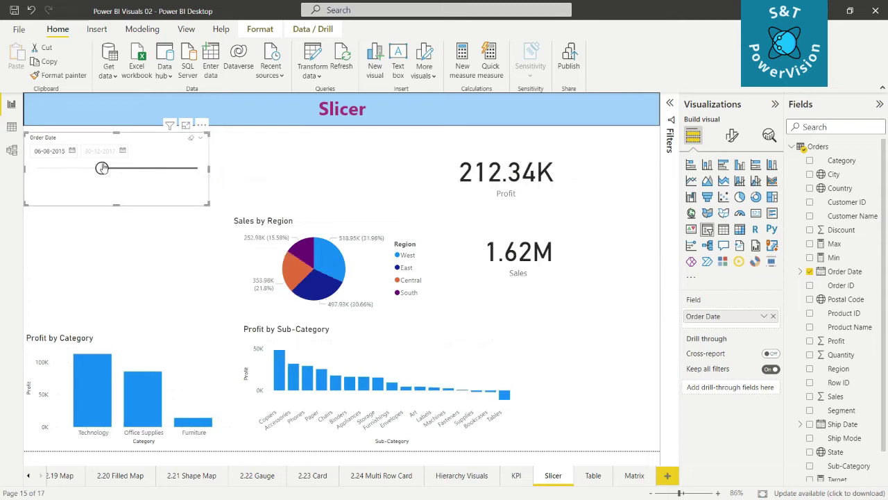
left_click_drag(102, 168, 143, 168)
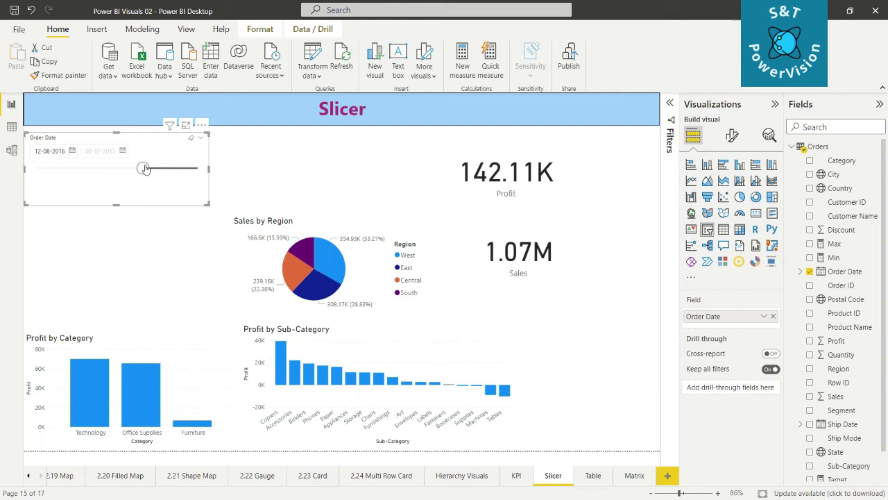
left_click_drag(143, 168, 165, 168)
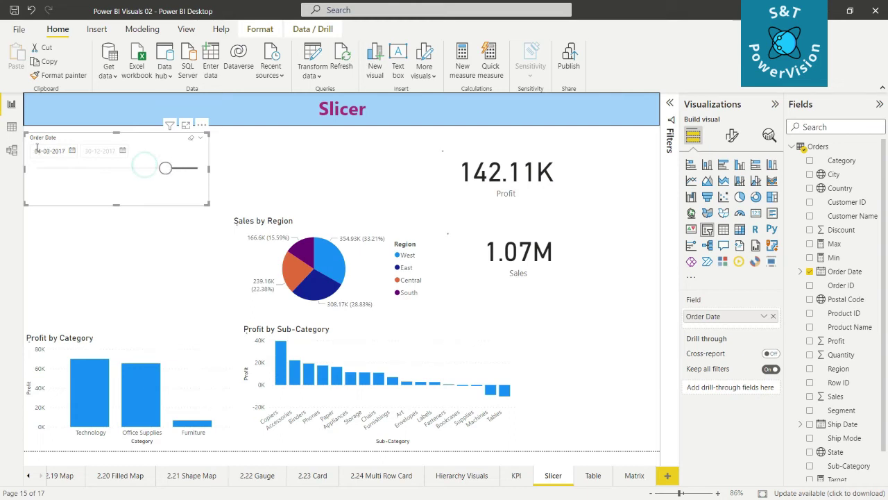
Step: Browse the start-date calendar into 2018, then drag the start back to 23-09-2015
left_click(72, 151)
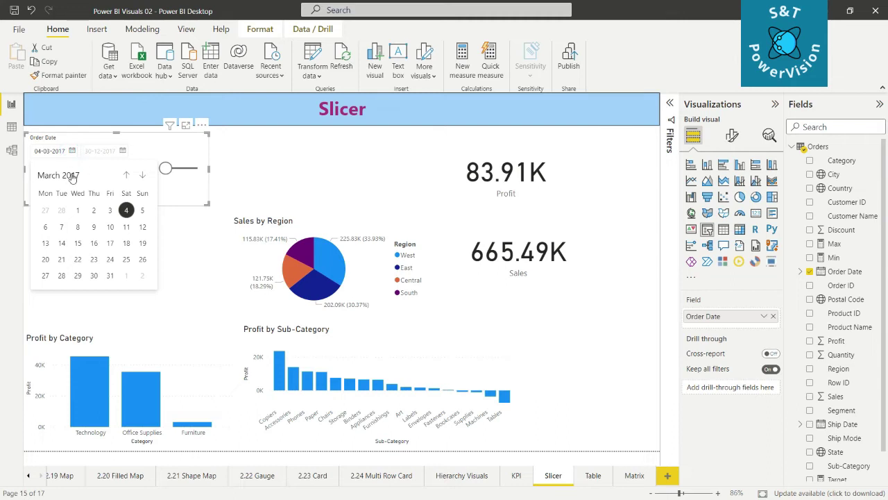
left_click(70, 174)
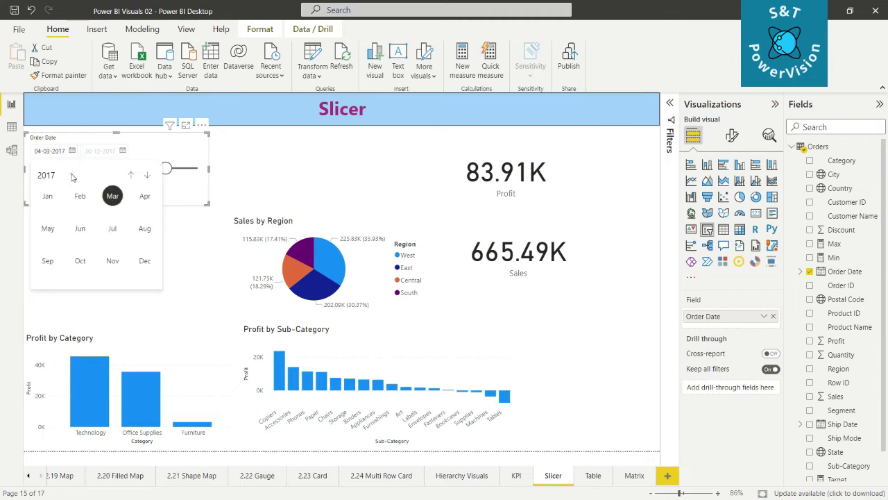
left_click(147, 174)
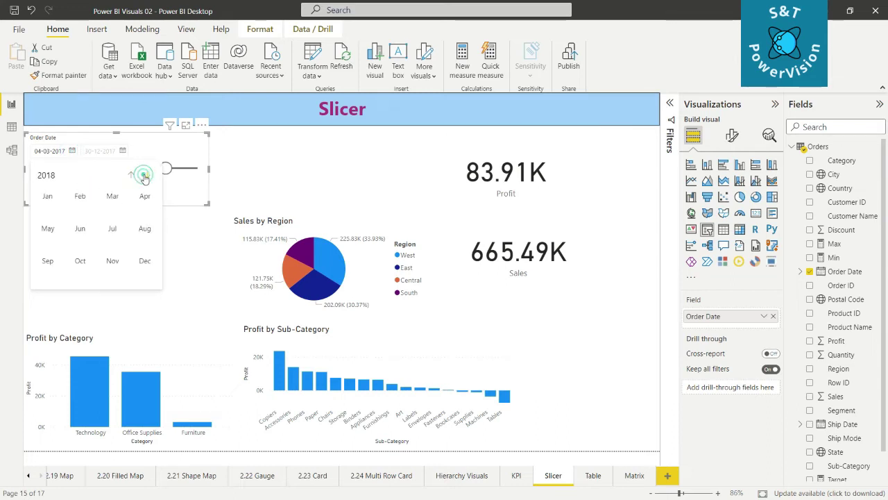
left_click(47, 197)
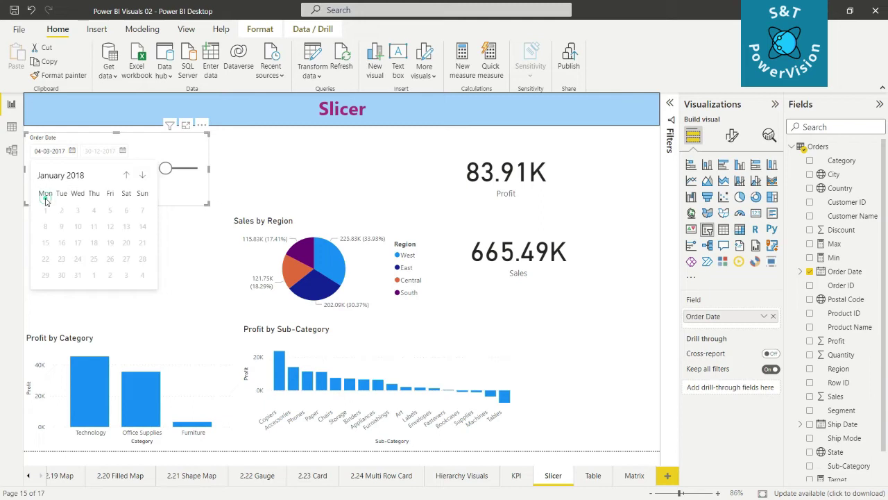
left_click(112, 211)
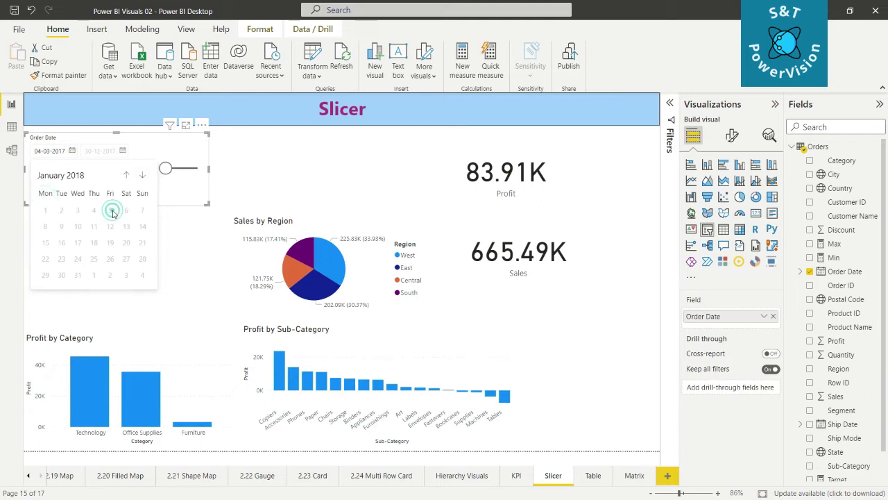
left_click(141, 178)
left_click(141, 177)
left_click(141, 177)
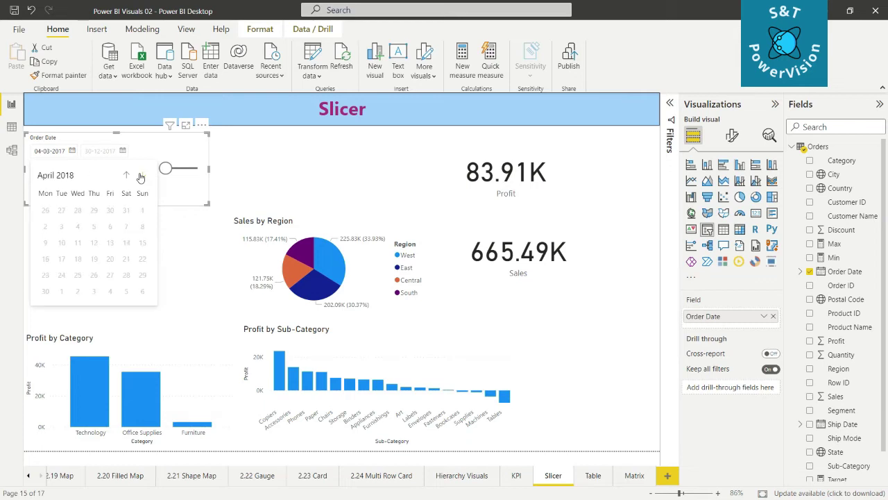
left_click(173, 188)
left_click_drag(165, 169, 109, 174)
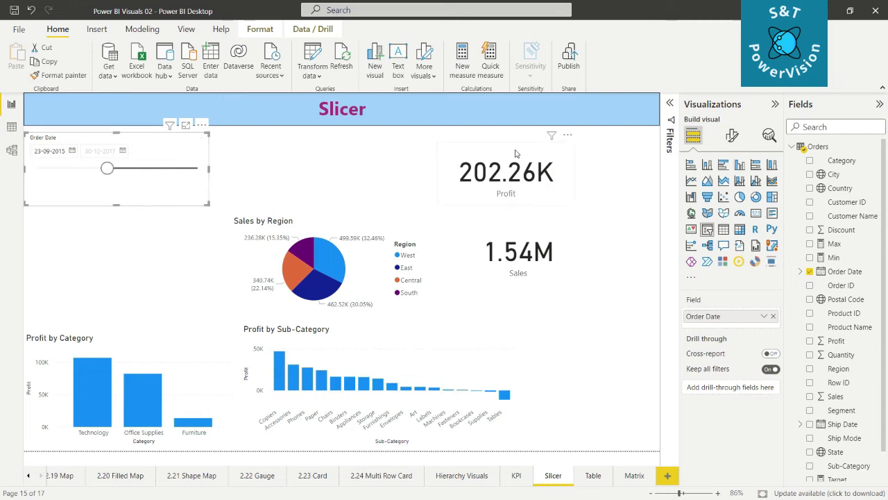
Step: Switch the slicer to List style and tick 04–06 January 2014, then 13 and 14 January 2014
left_click(200, 137)
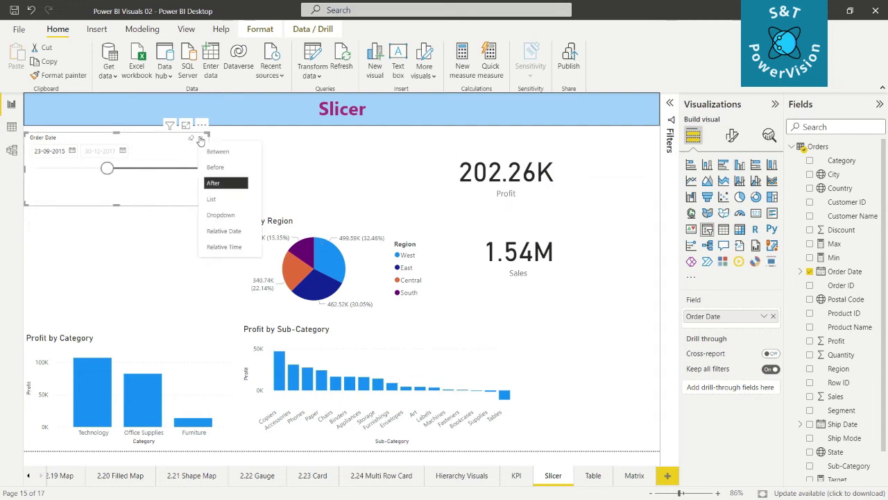
left_click(214, 200)
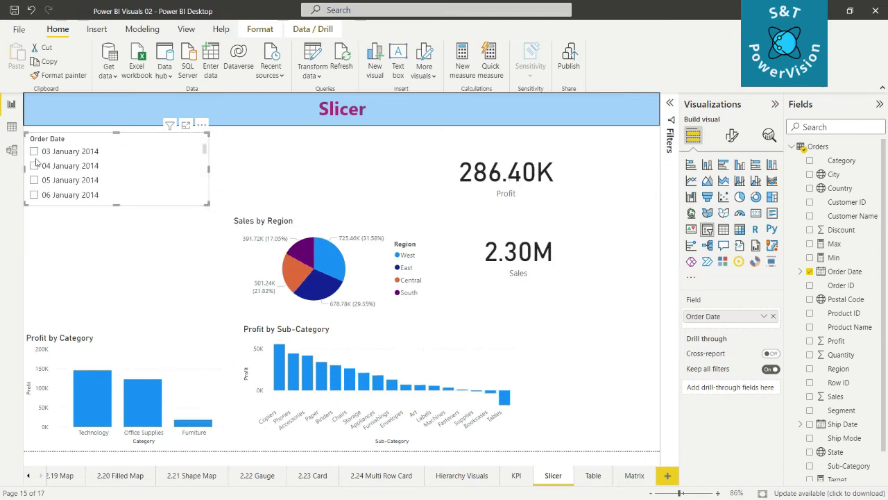
left_click(34, 165)
left_click(34, 180)
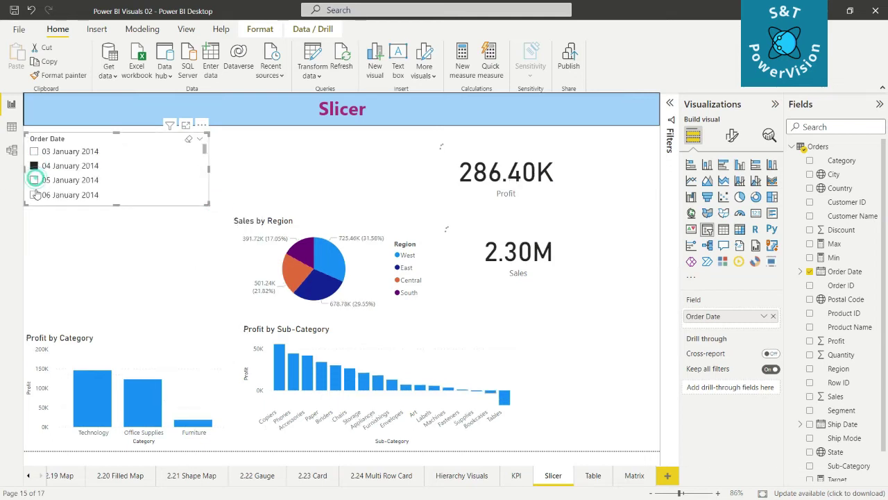
left_click(34, 194)
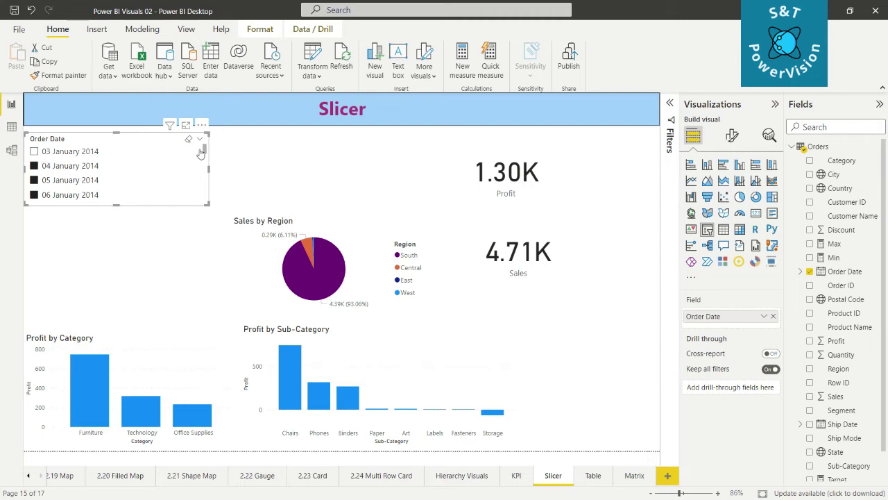
scroll(205, 154, "down", 3)
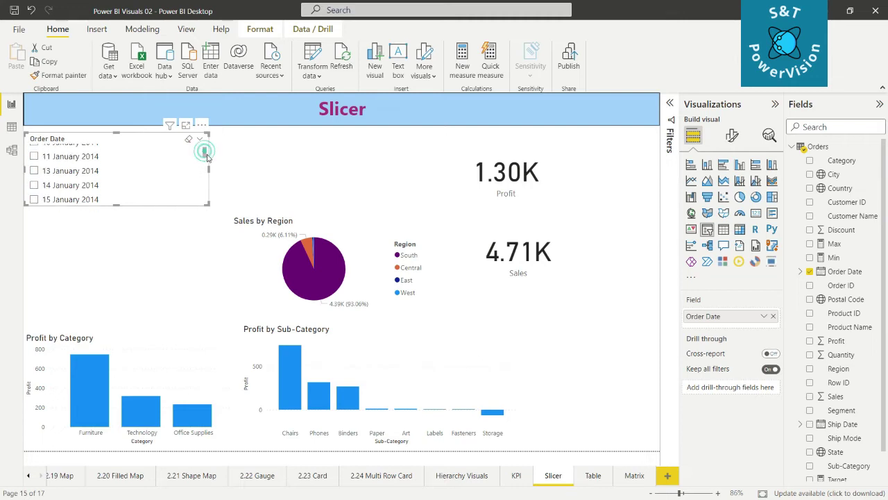
left_click(36, 171)
left_click(38, 185)
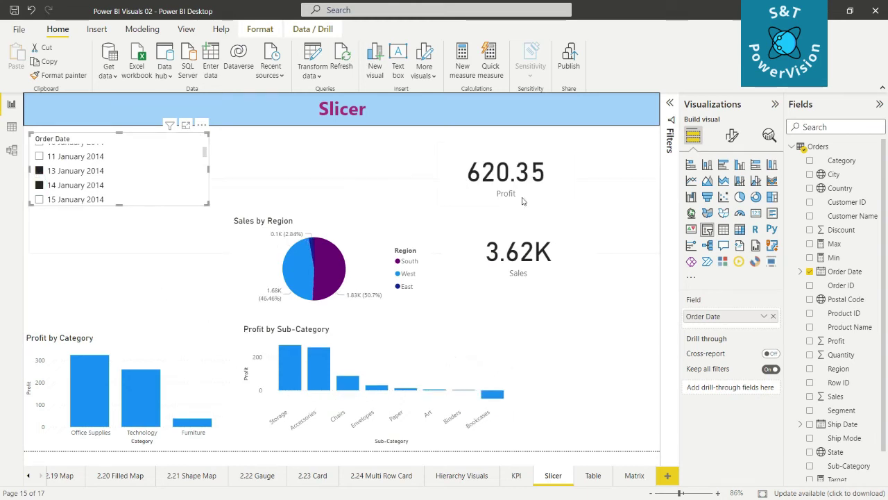
left_click(201, 141)
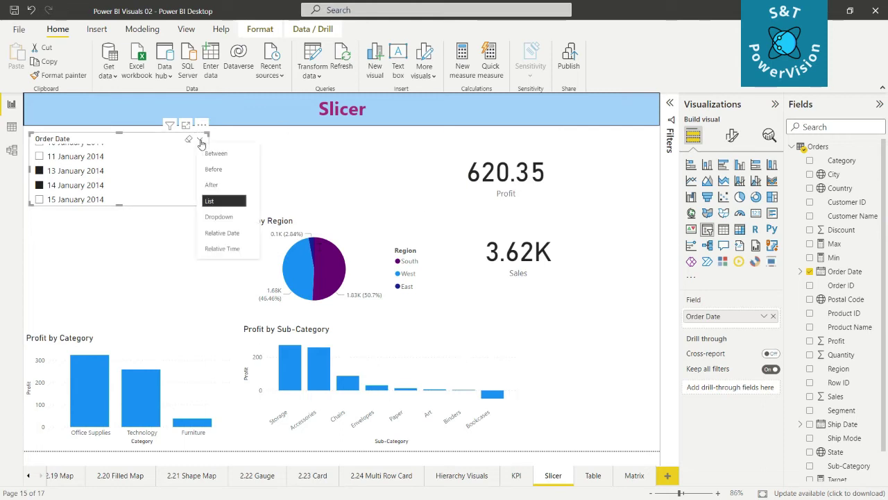
Step: Make the slicer a Dropdown and select 03–07 and 09 January 2014
left_click(219, 216)
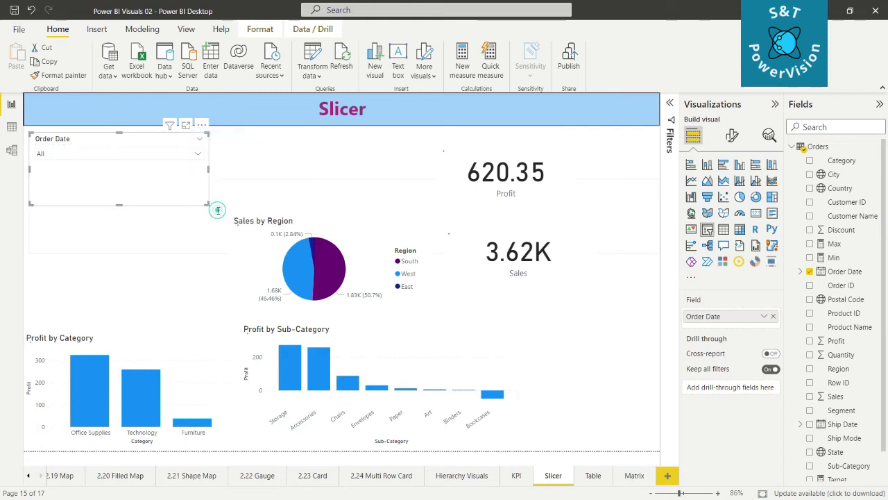
left_click(198, 156)
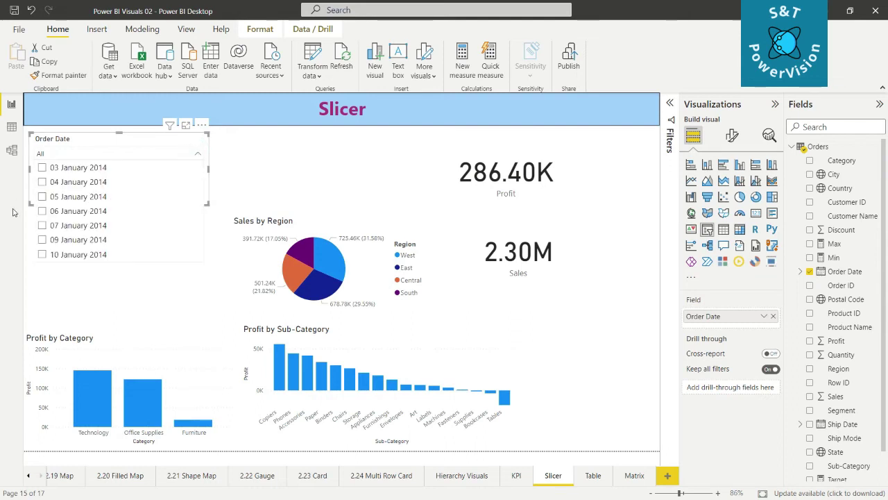
left_click(41, 211)
left_click(42, 196, "ctrl")
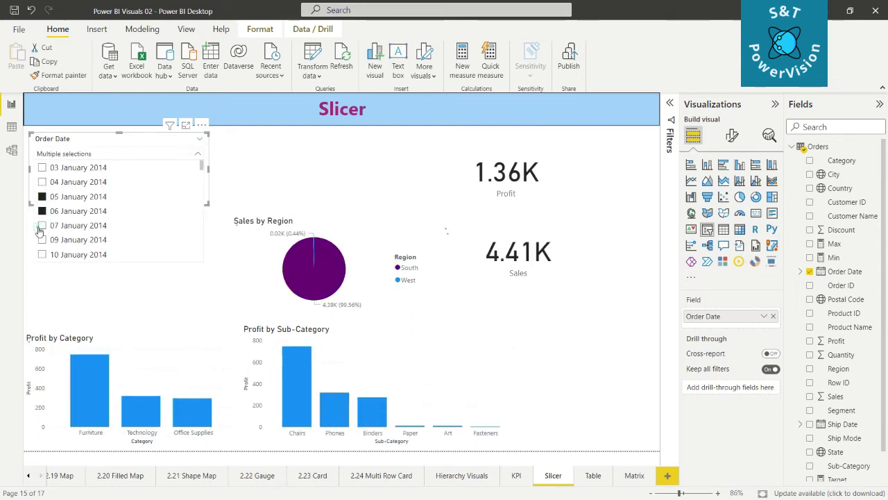
left_click(41, 225, "ctrl")
left_click(42, 239, "ctrl")
left_click(42, 182, "ctrl")
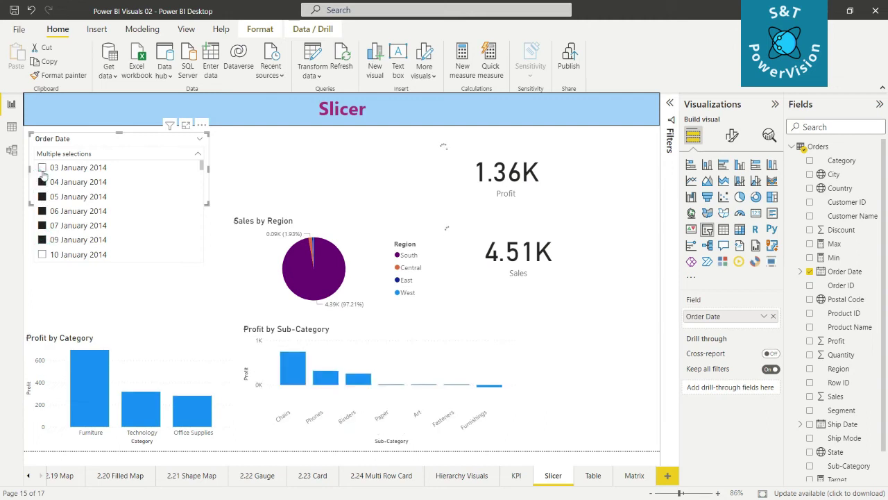
left_click(41, 167, "ctrl")
Step: Add 11, 13 and 14 January 2014 to the date selection
scroll(63, 224, "down", 1)
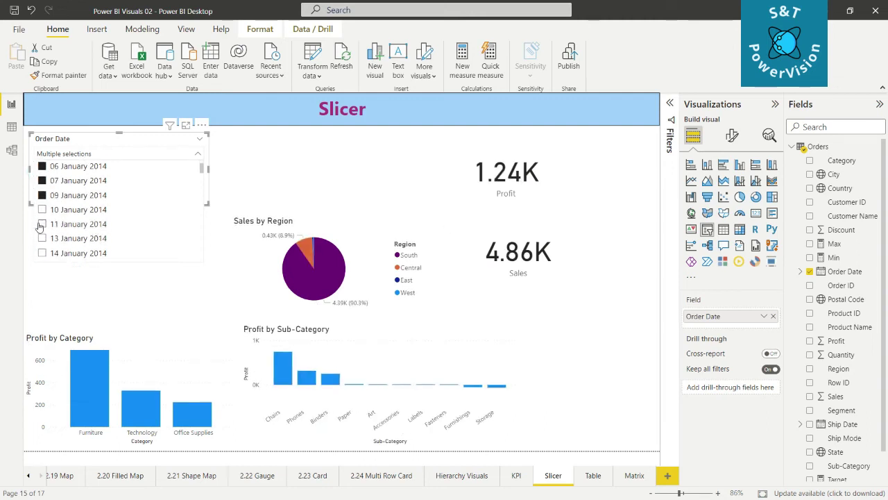
left_click(42, 224, "ctrl")
left_click(42, 238, "ctrl")
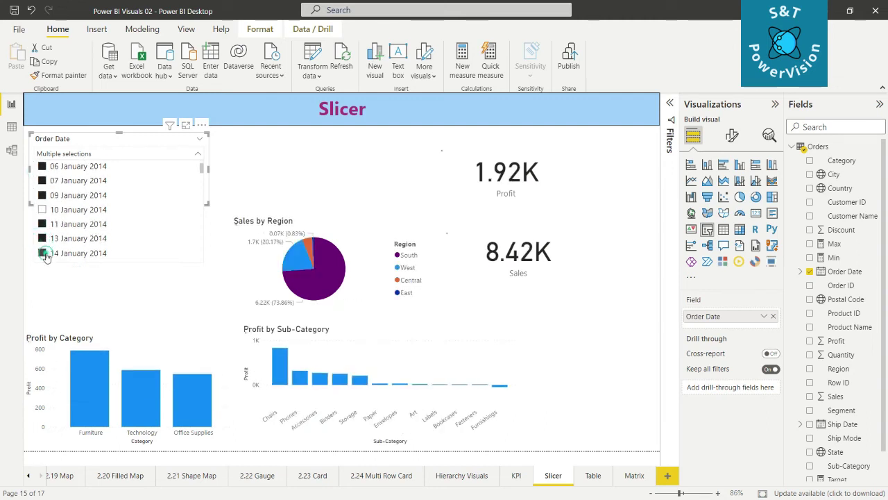
left_click(43, 253, "ctrl")
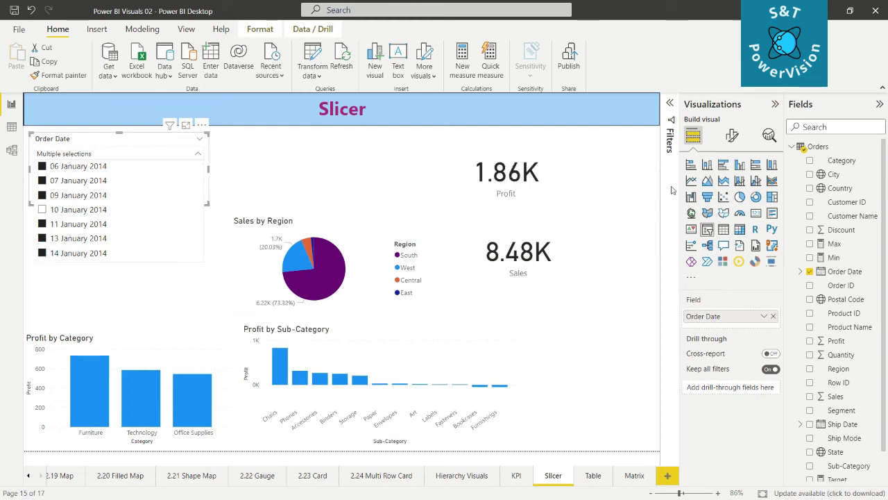
Step: Switch the Order Date slicer to Relative Date with the period unit set to Years
left_click(200, 140)
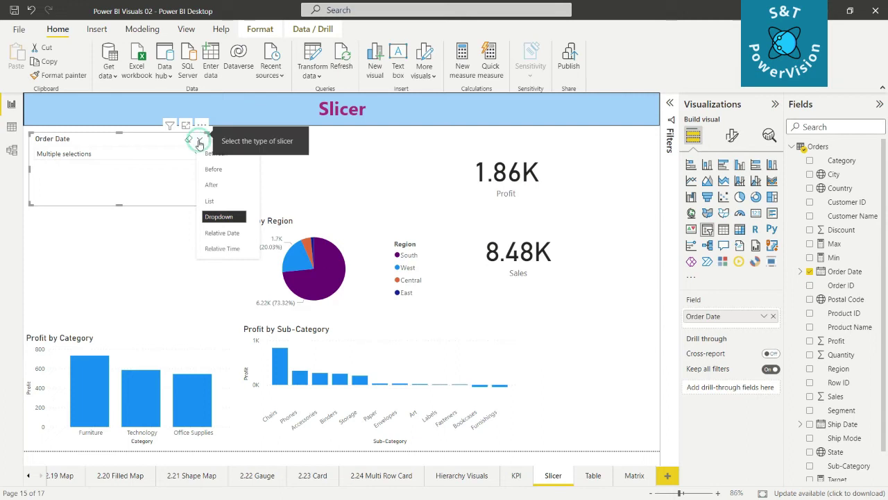
left_click(223, 233)
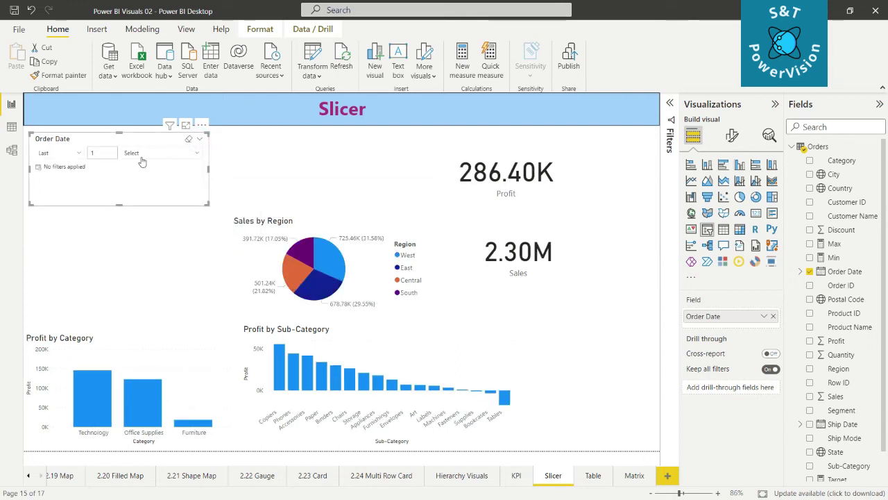
left_click(172, 154)
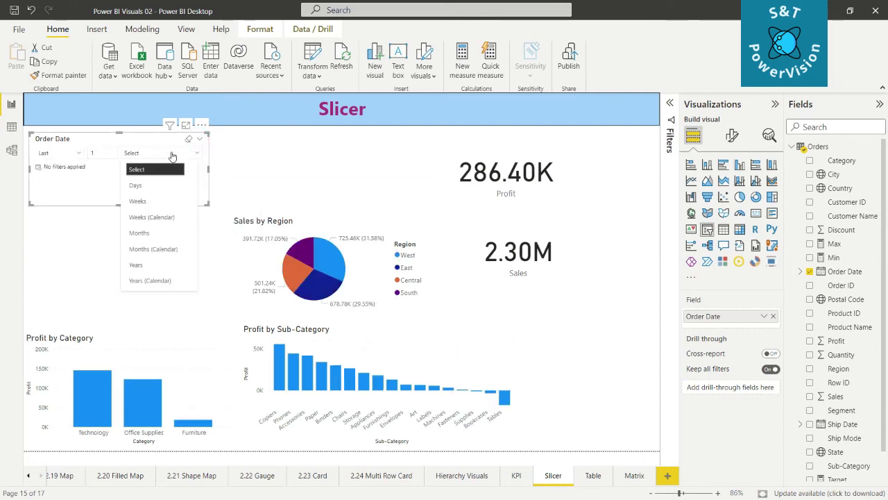
left_click(141, 234)
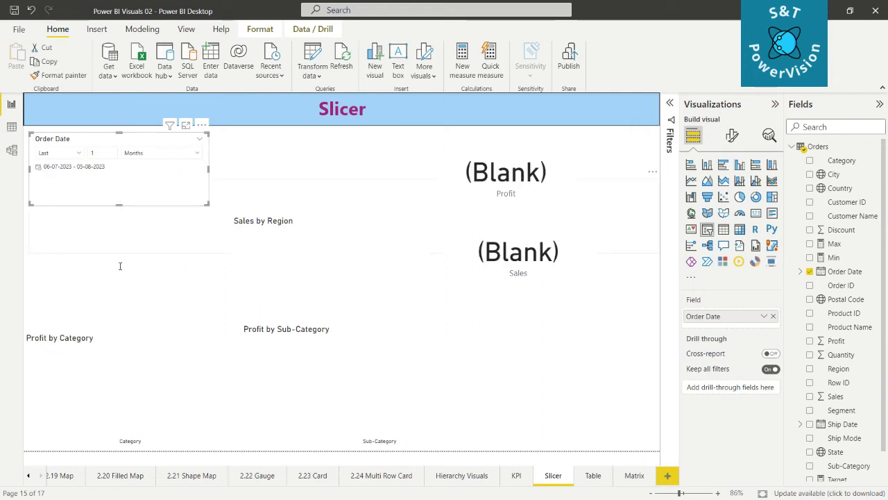
left_click(163, 153)
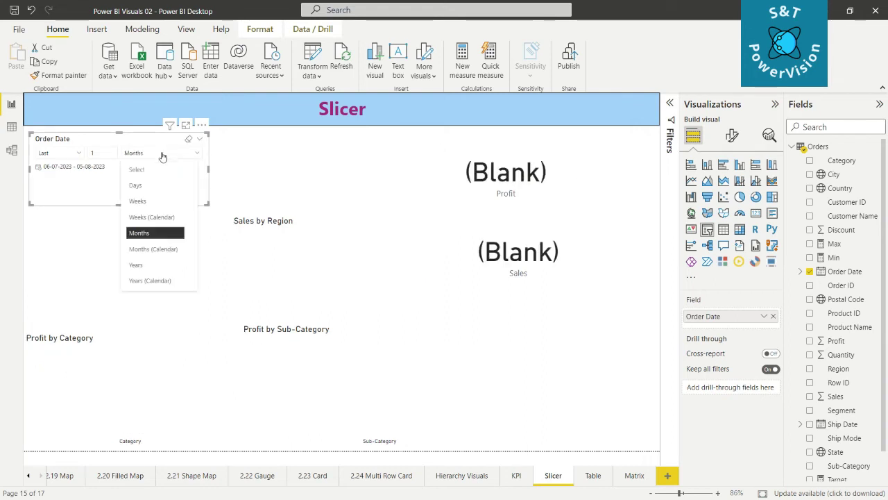
left_click(149, 264)
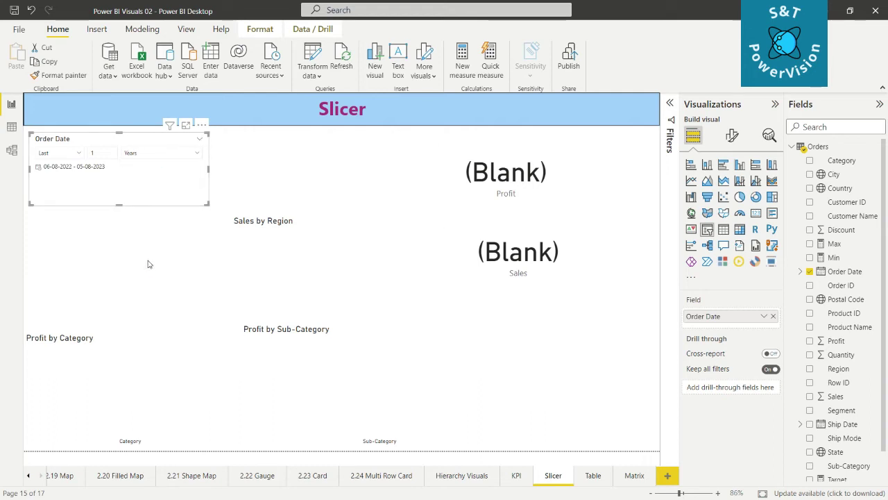
left_click(38, 169)
left_click(69, 170)
Step: Set the relative date range to the last 7 years
left_click(95, 154)
double_click(95, 154)
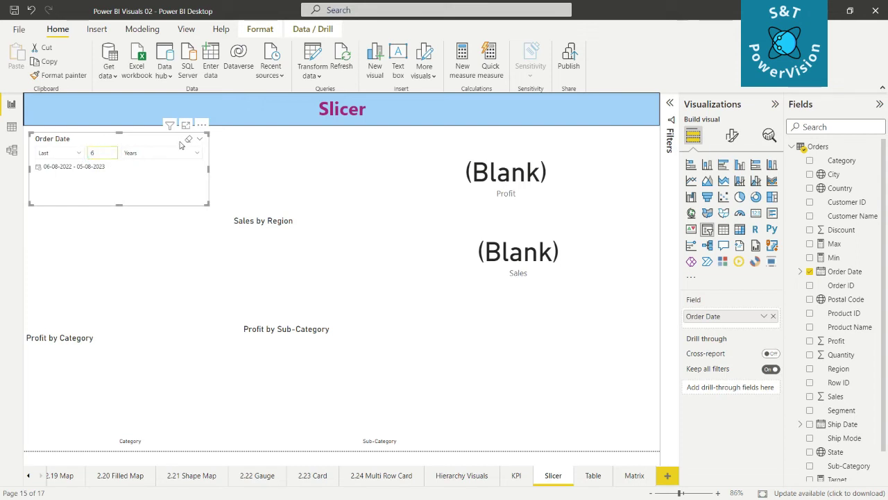
left_click(144, 243)
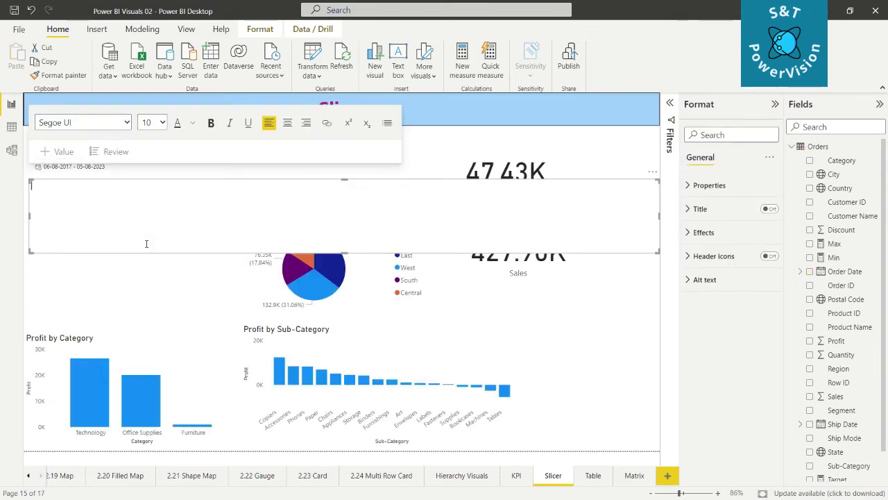
left_click(572, 341)
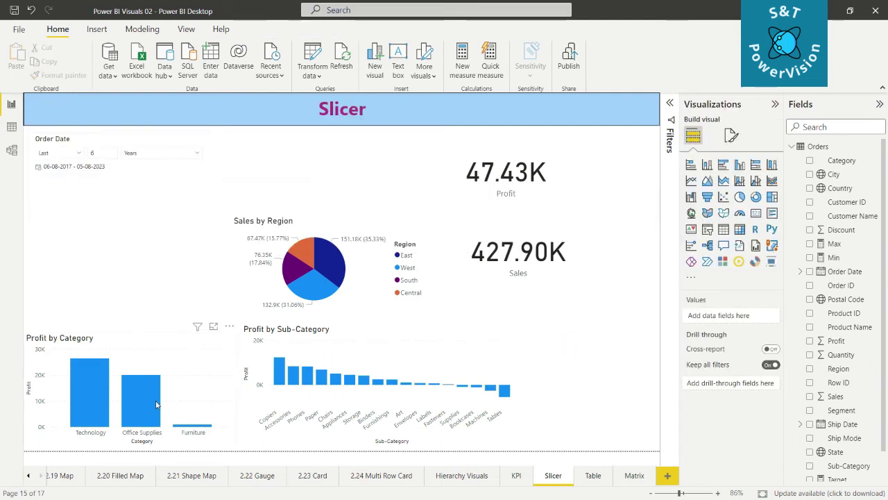
mouse_move(295, 265)
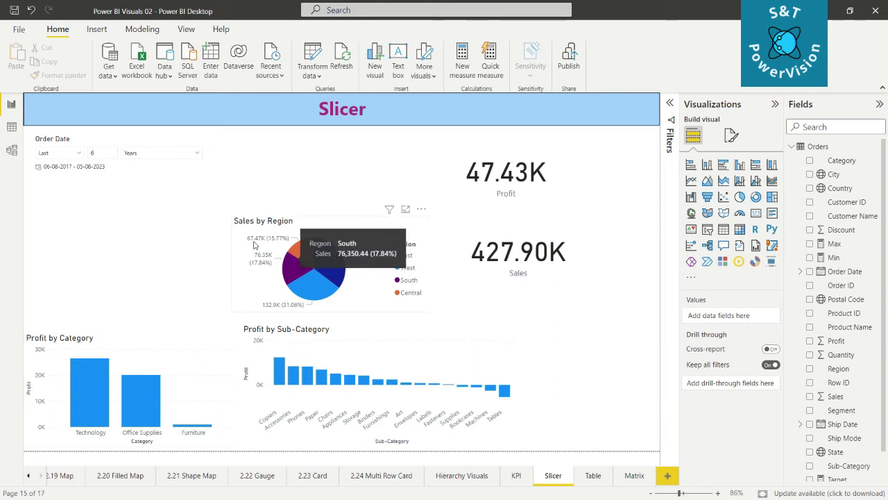
left_click(98, 152)
type("7")
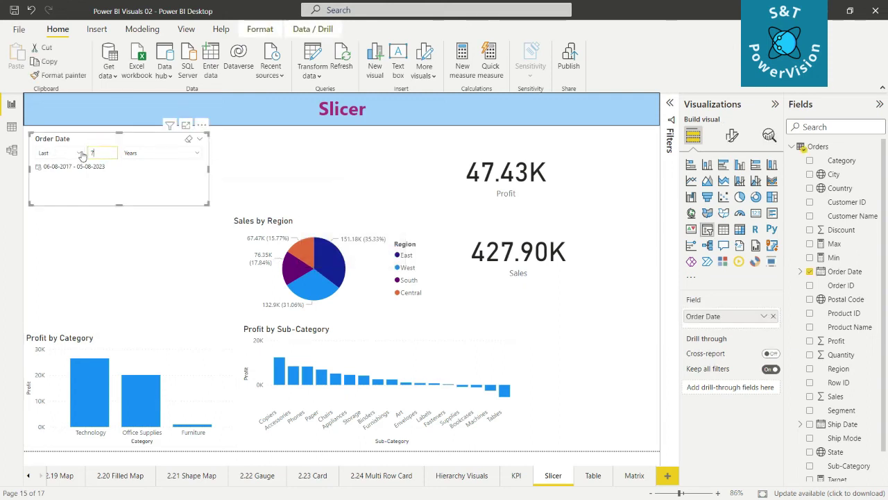
left_click(127, 260)
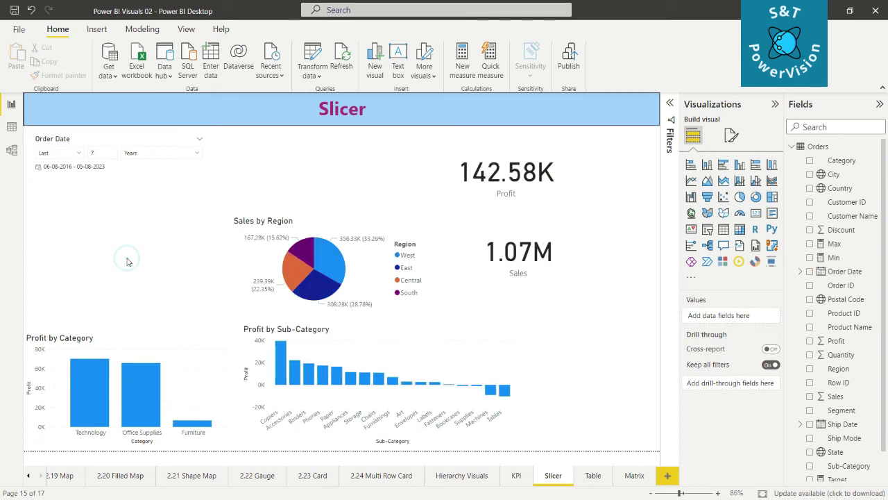
left_click(200, 139)
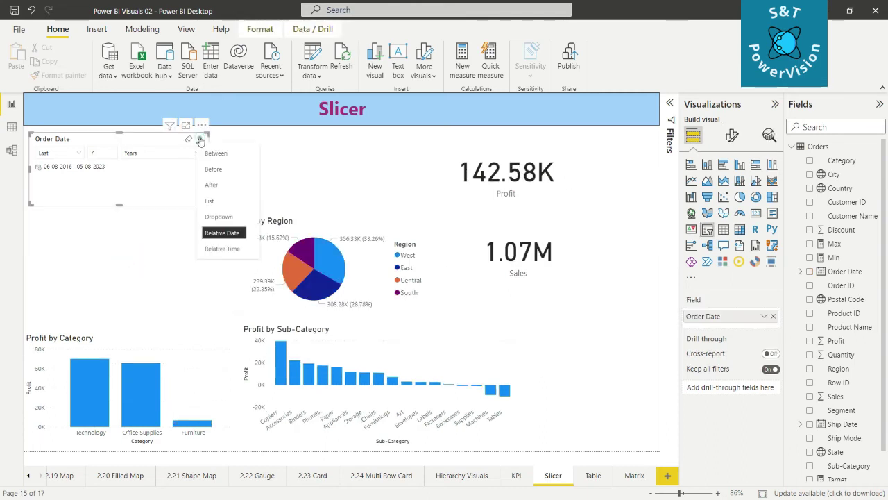
Step: Switch the Order Date slicer to Relative Time, leaving no time filter applied
left_click(217, 249)
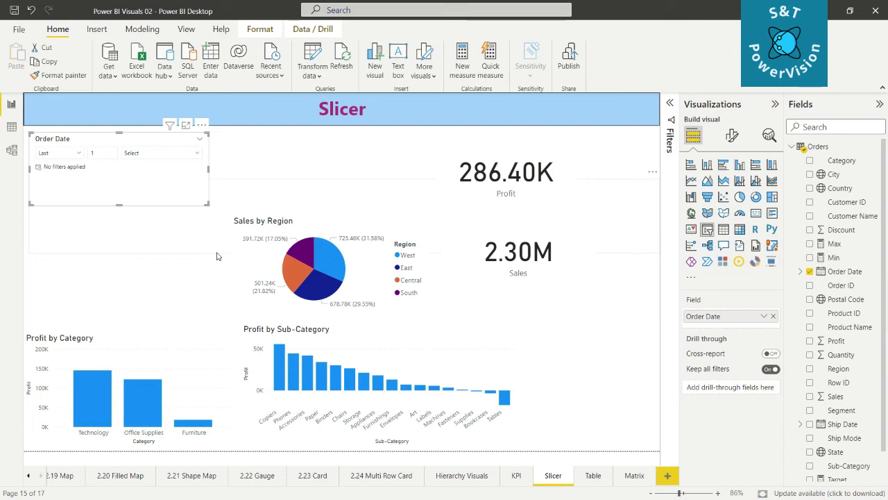
left_click(201, 139)
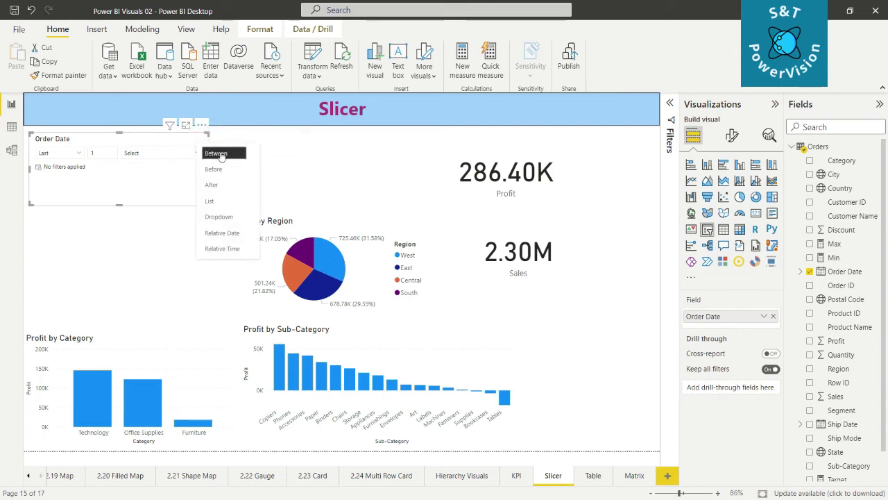
Step: Set the slicer type to Between, then switch the Order Date field to Date Hierarchy
left_click(219, 154)
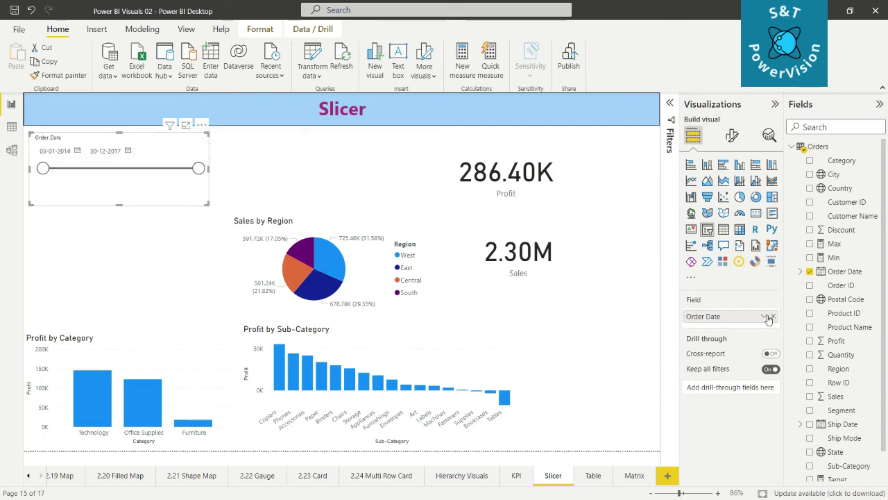
left_click(766, 317)
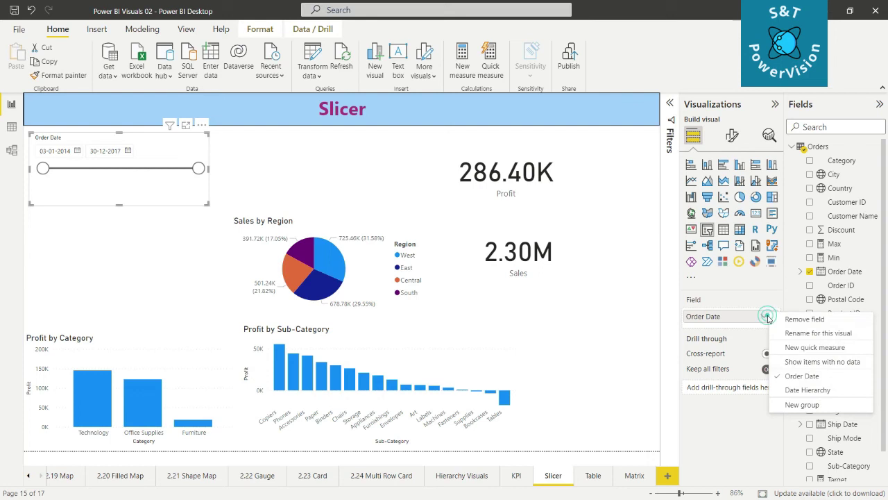
left_click(807, 390)
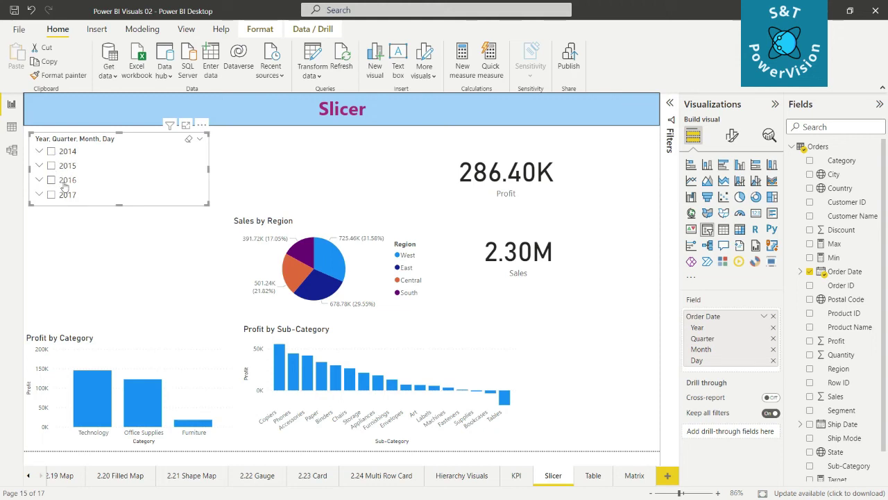
Step: Check 2015 in the hierarchy slicer and expand it to show its quarters
left_click(51, 166)
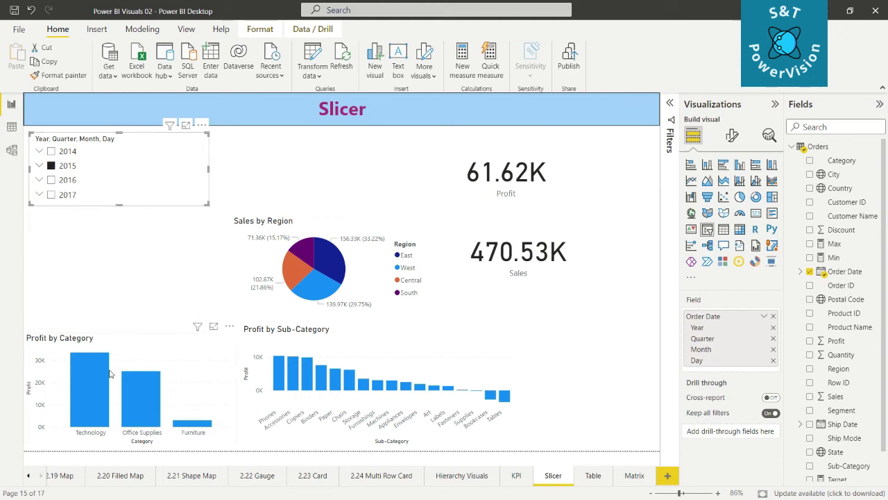
mouse_move(110, 373)
mouse_move(291, 366)
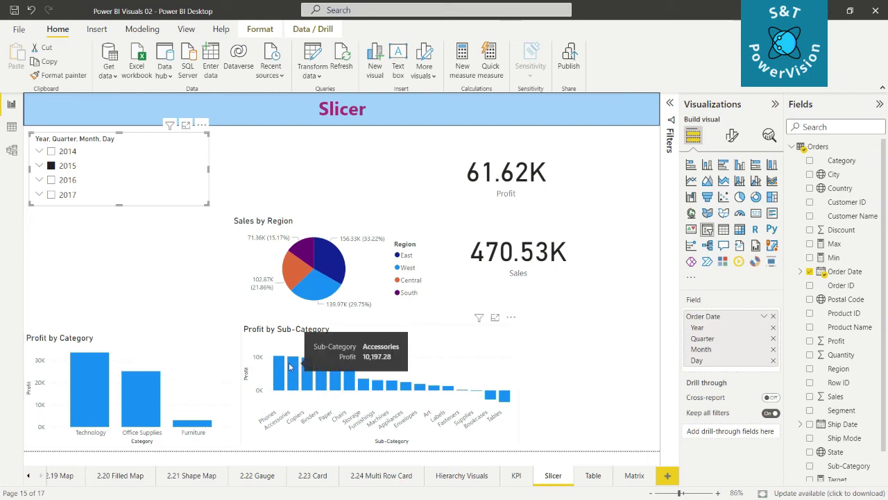
left_click(40, 168)
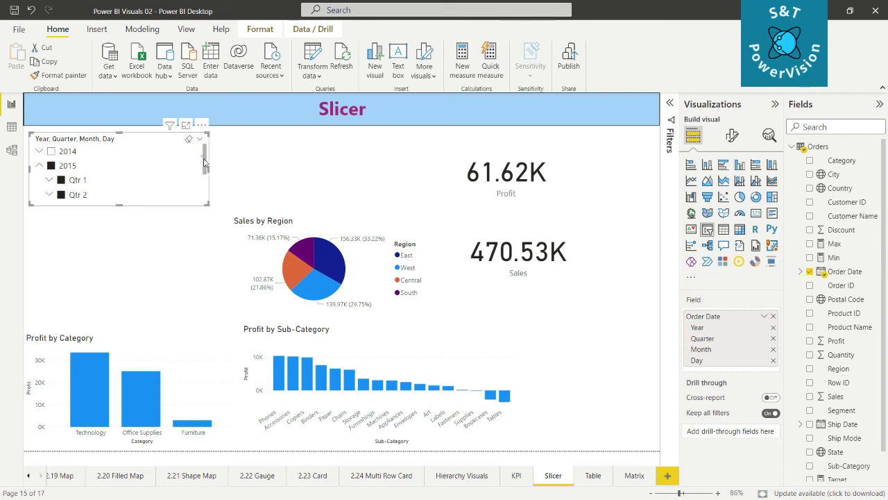
Step: Uncheck Qtr 1 and Qtr 4 of 2015, keeping only Qtr 2 and Qtr 3 checked
left_click_drag(205, 161, 210, 171)
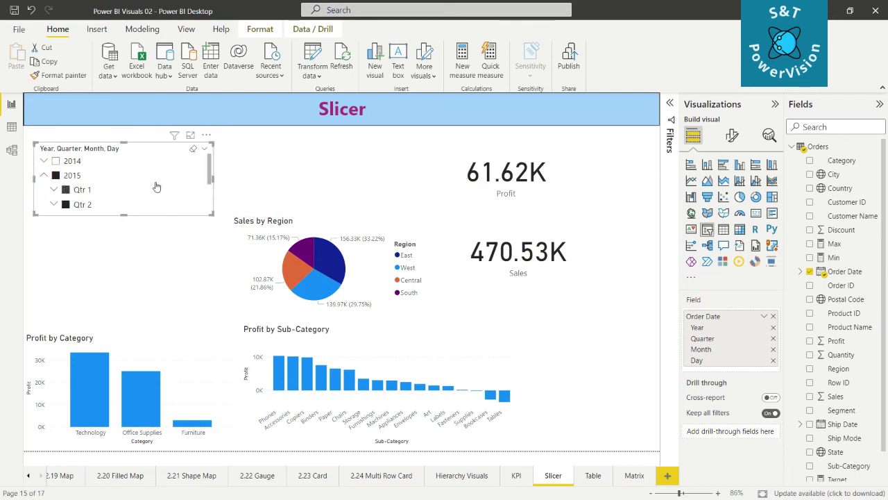
left_click_drag(210, 166, 212, 178)
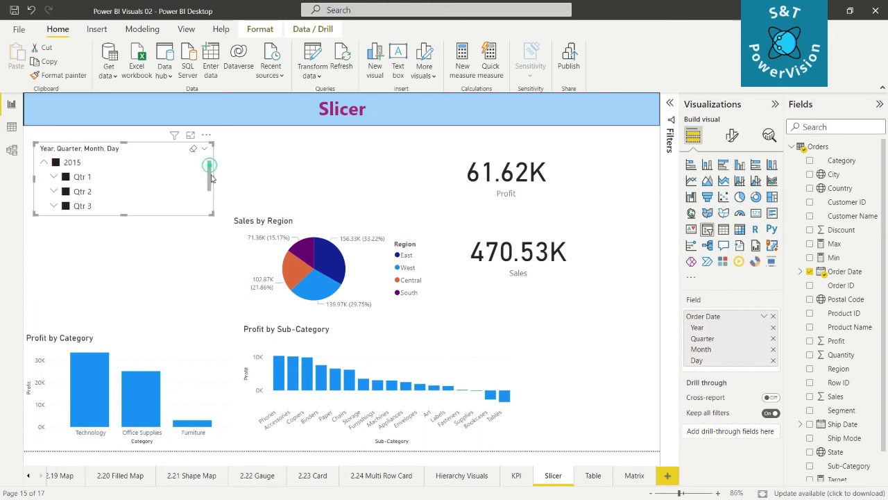
scroll(113, 196, "down", 1)
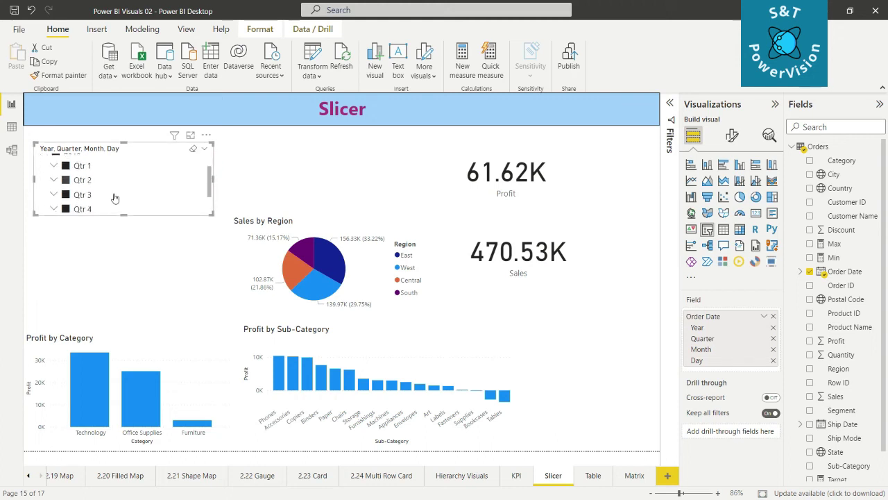
left_click(65, 208, "ctrl")
left_click(66, 195, "ctrl")
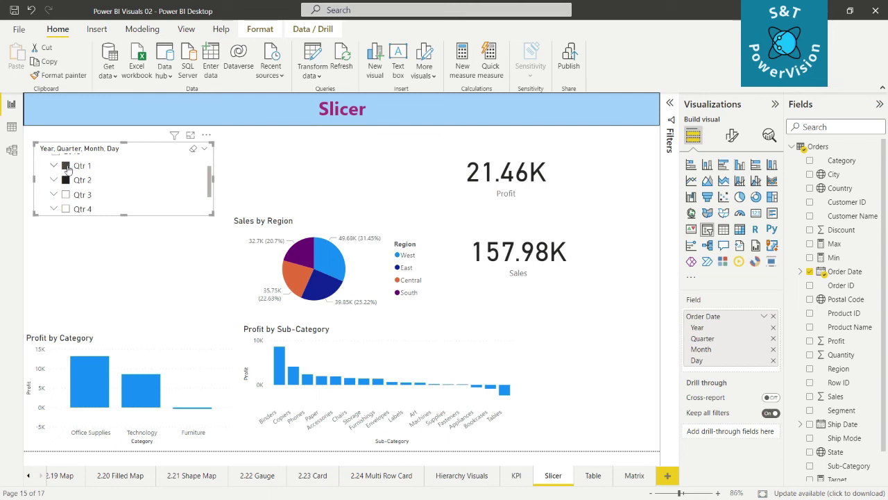
left_click(65, 166, "ctrl")
left_click(66, 195, "ctrl")
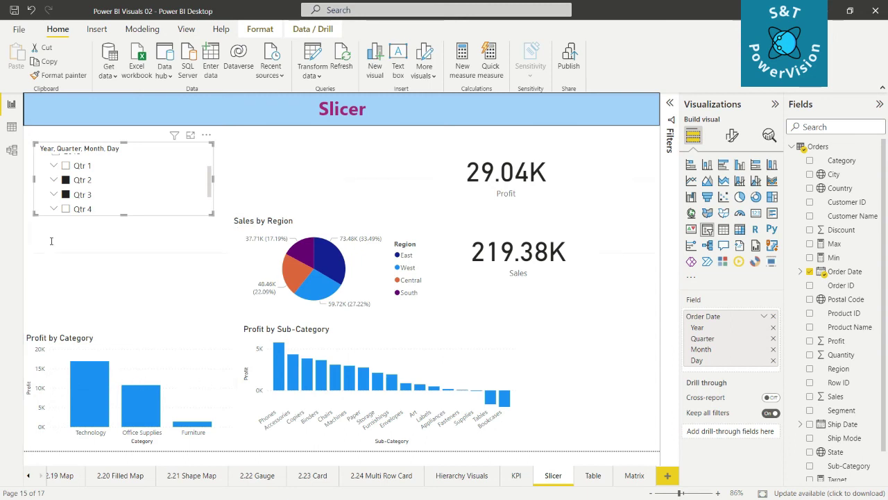
Step: Uncheck June, May and Qtr 3 so only April 2015 stays selected
left_click(54, 195)
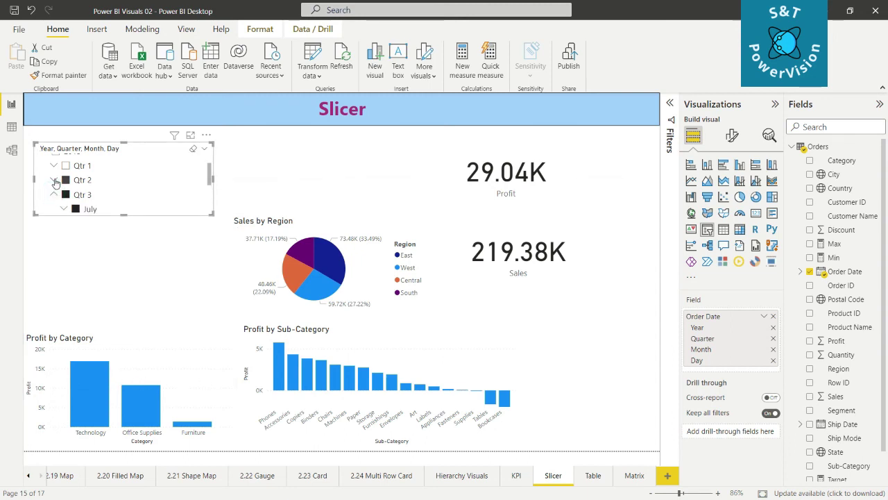
left_click(55, 180)
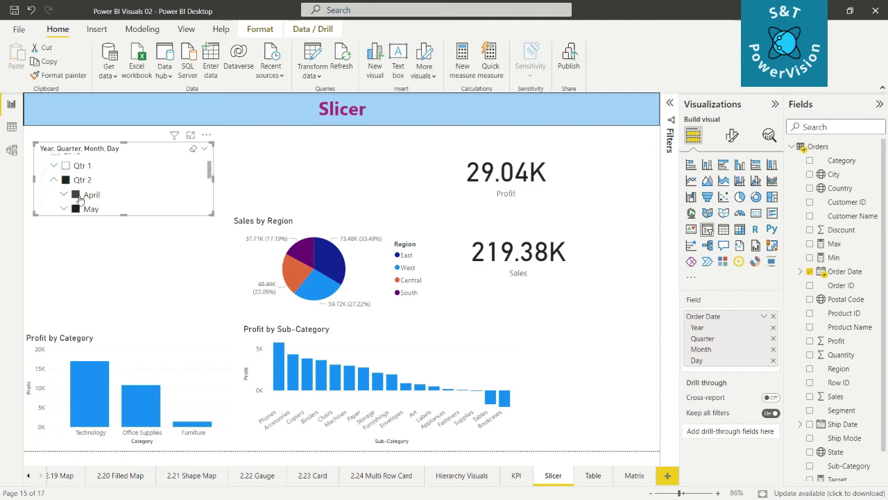
scroll(77, 200, "down", 1)
scroll(76, 204, "down", 1)
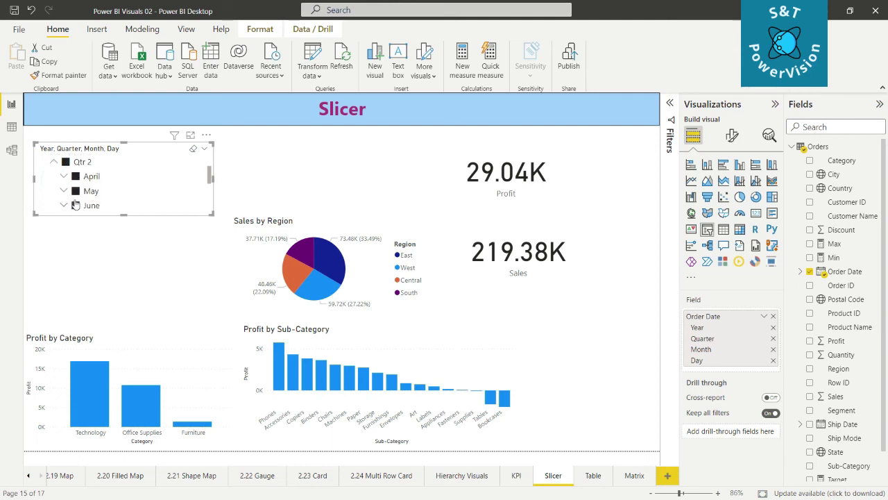
left_click(75, 205)
left_click(75, 191)
scroll(97, 191, "down", 1)
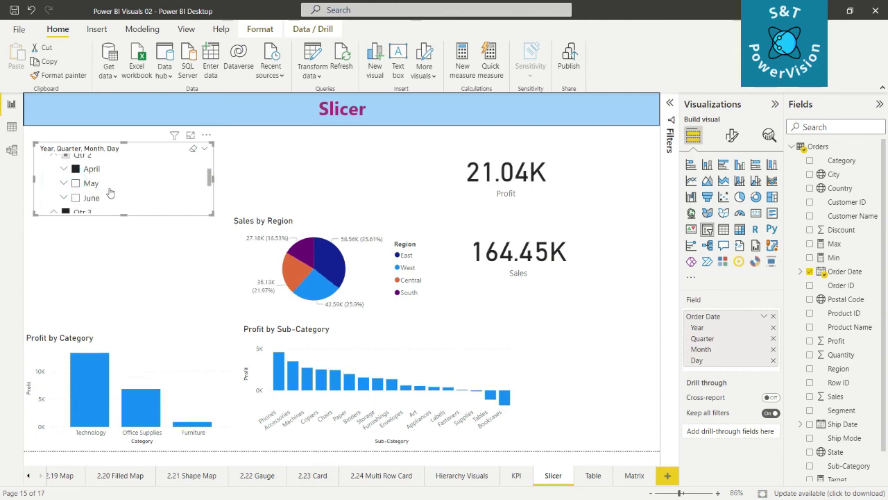
left_click(66, 202)
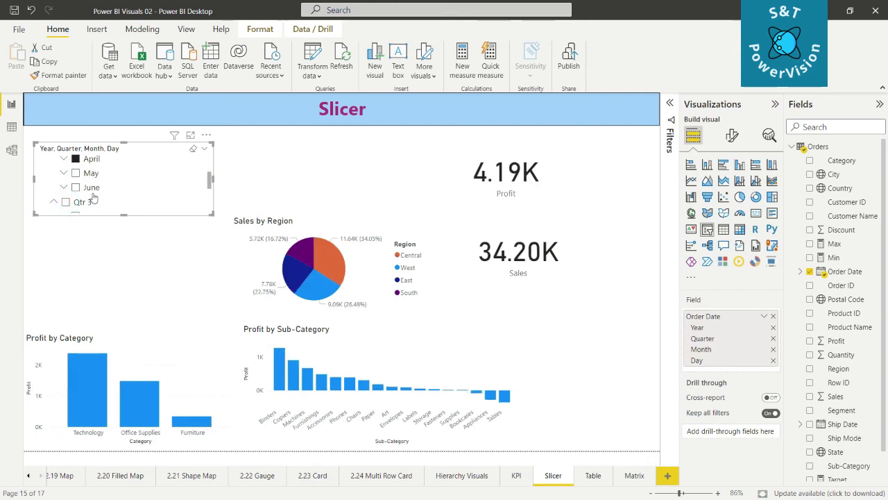
left_click(75, 175)
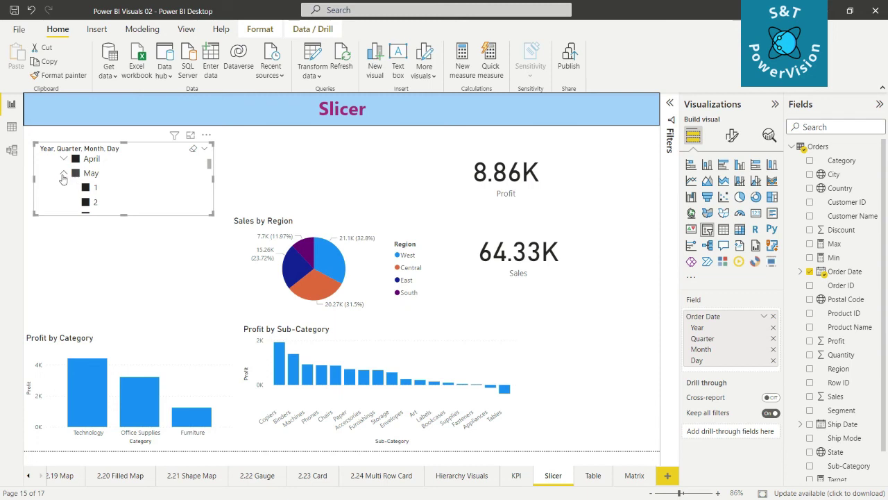
left_click(75, 173)
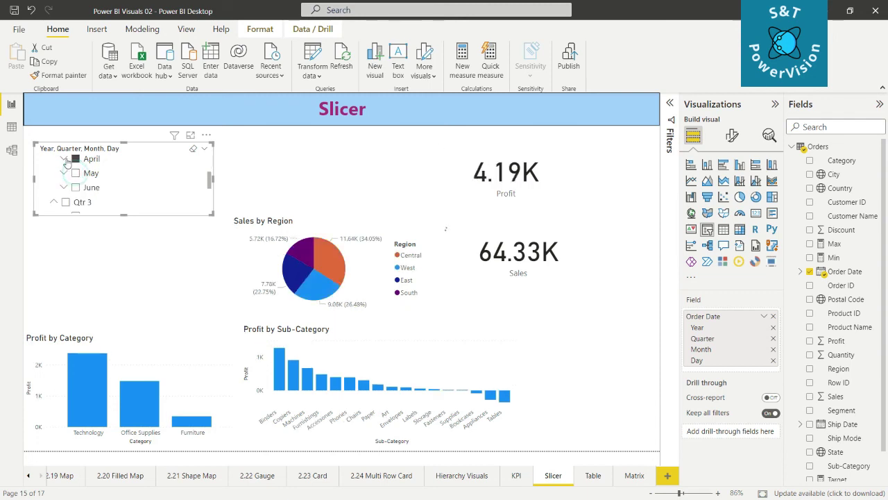
Step: Expand April 2015 and exclude late-April days, including the 29th and 28th
left_click(65, 161)
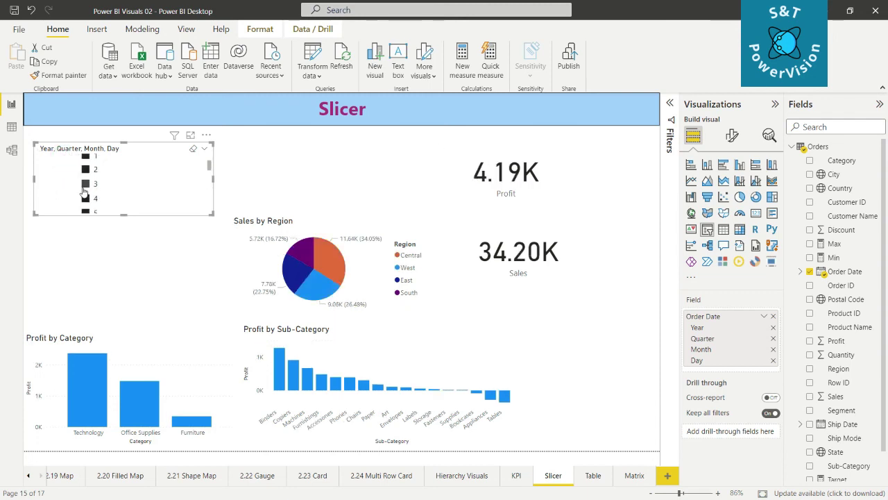
scroll(81, 192, "down", 2)
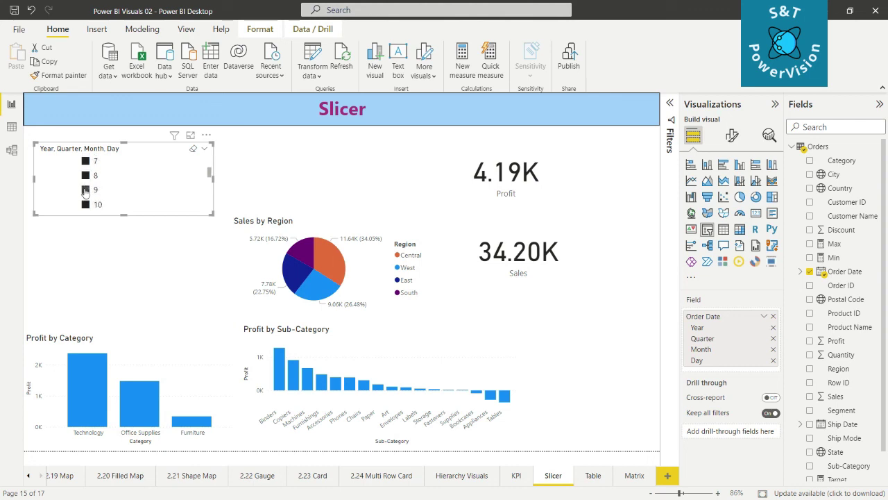
scroll(87, 195, "down", 1)
left_click(86, 194)
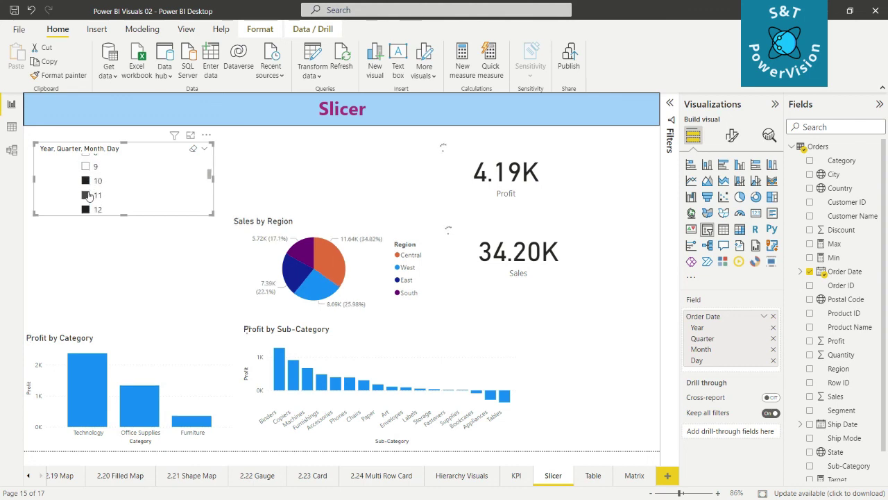
scroll(86, 193, "down", 3)
scroll(84, 195, "down", 4)
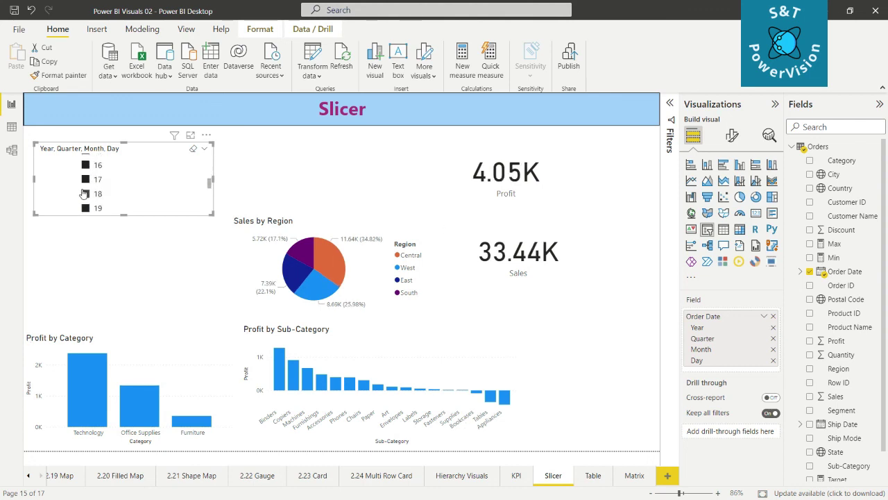
scroll(85, 197, "down", 3)
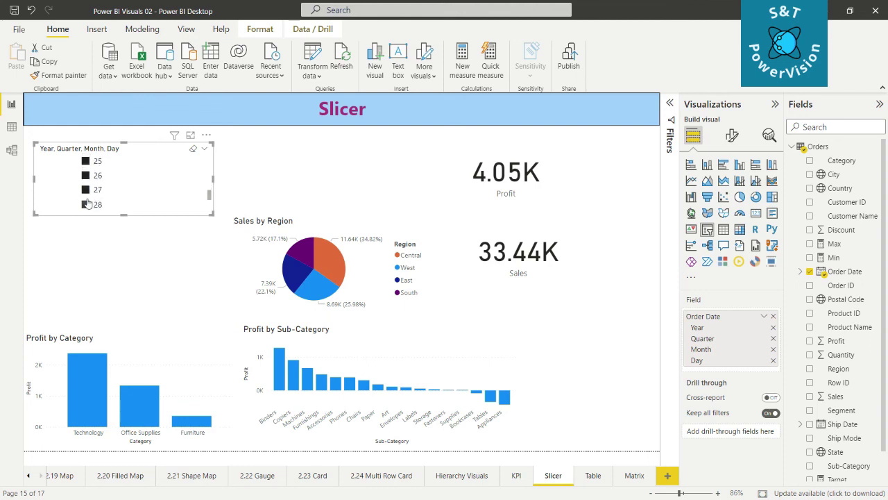
left_click(85, 181)
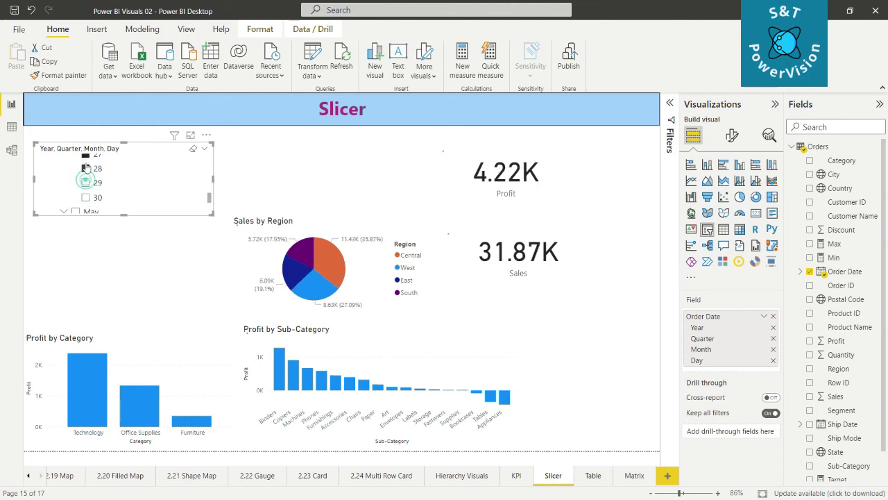
left_click(98, 183)
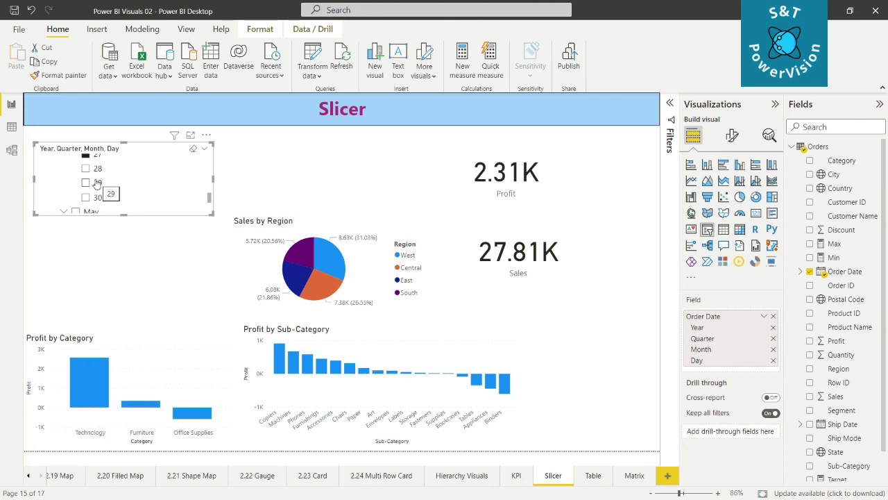
Step: Exclude more late-April days down to the 21st, leaving 1.09K profit and 21.01K sales
scroll(97, 182, "up", 1)
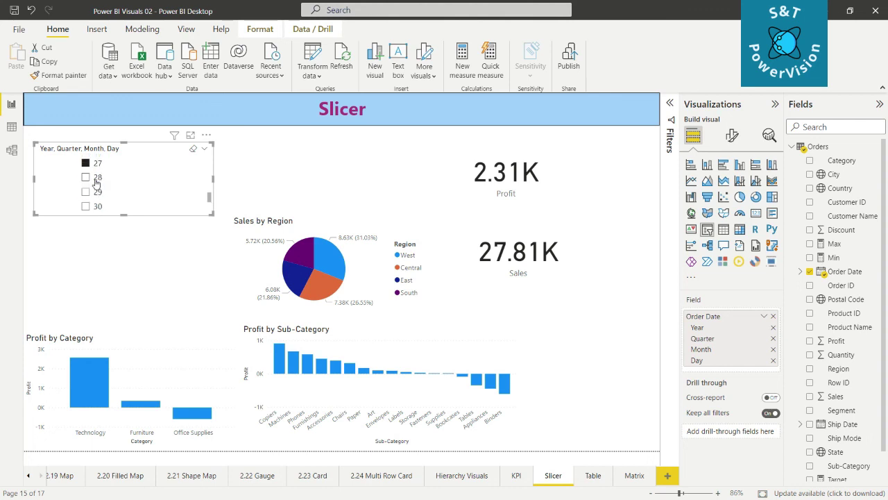
scroll(92, 180, "up", 1)
left_click(85, 168)
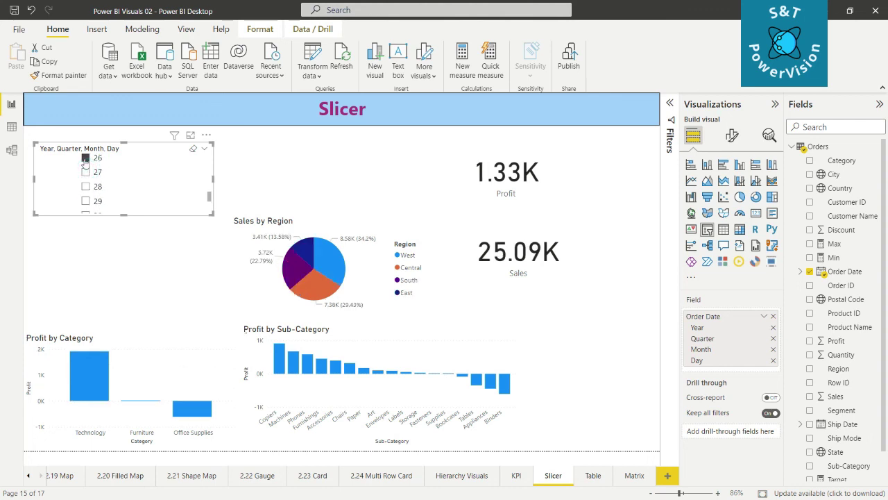
scroll(88, 177, "up", 1)
left_click(90, 179)
scroll(90, 178, "up", 1)
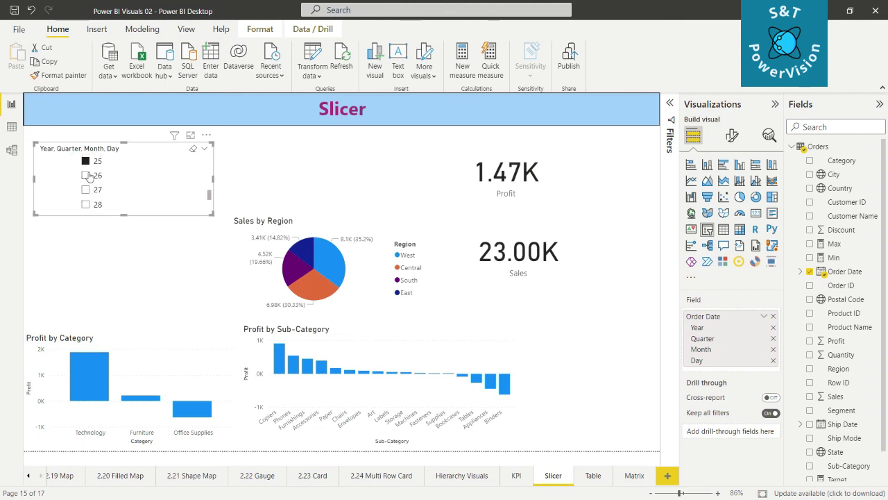
scroll(98, 174, "up", 1)
left_click(87, 166)
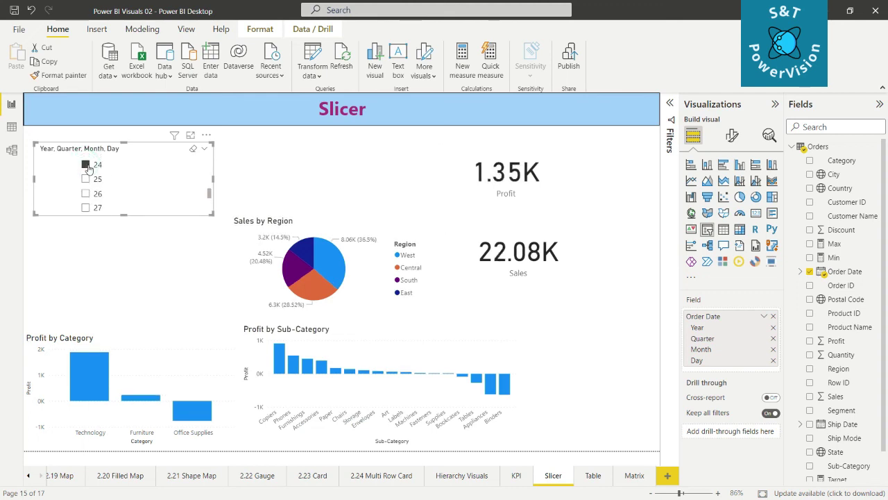
scroll(107, 185, "up", 1)
left_click(88, 169)
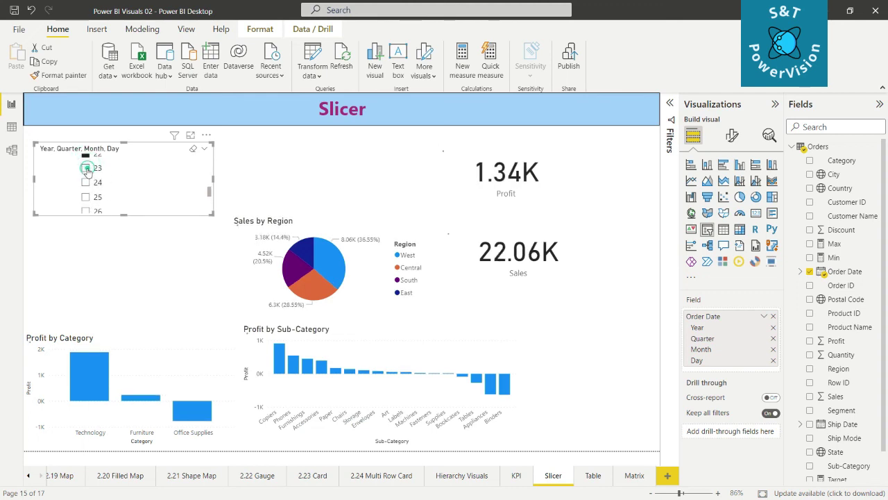
scroll(87, 170, "up", 2)
left_click(85, 166)
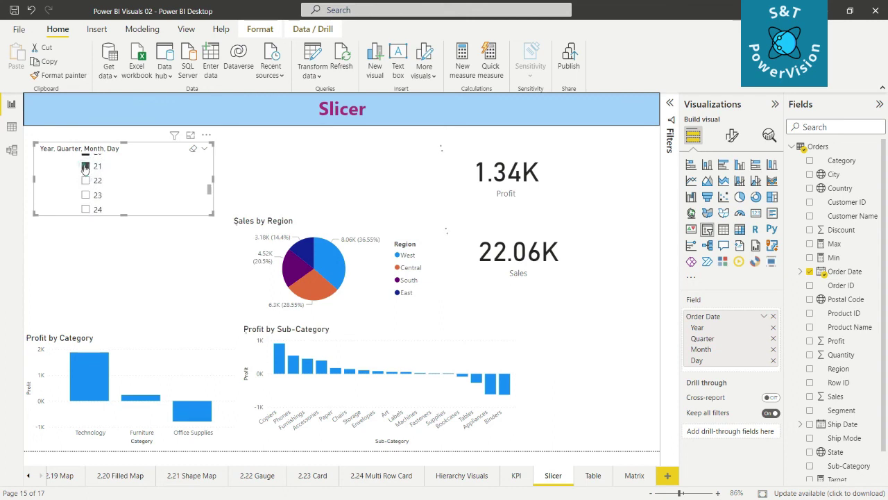
left_click(85, 167)
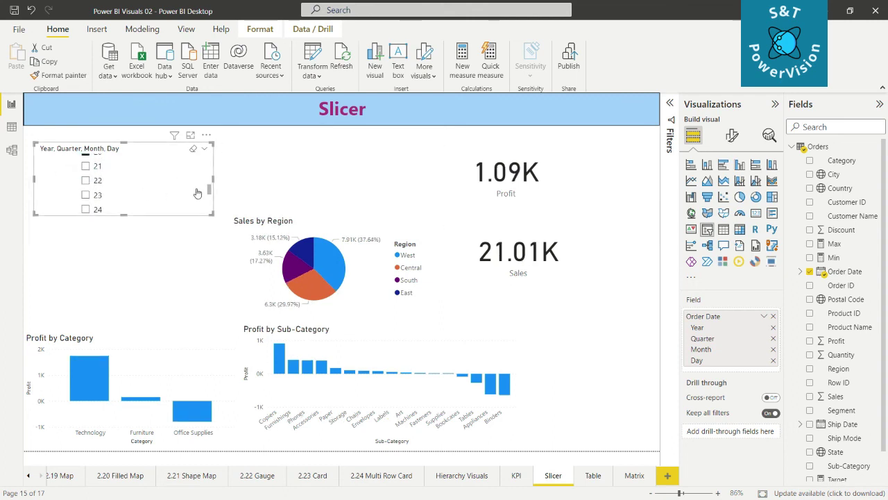
scroll(208, 187, "up", 10)
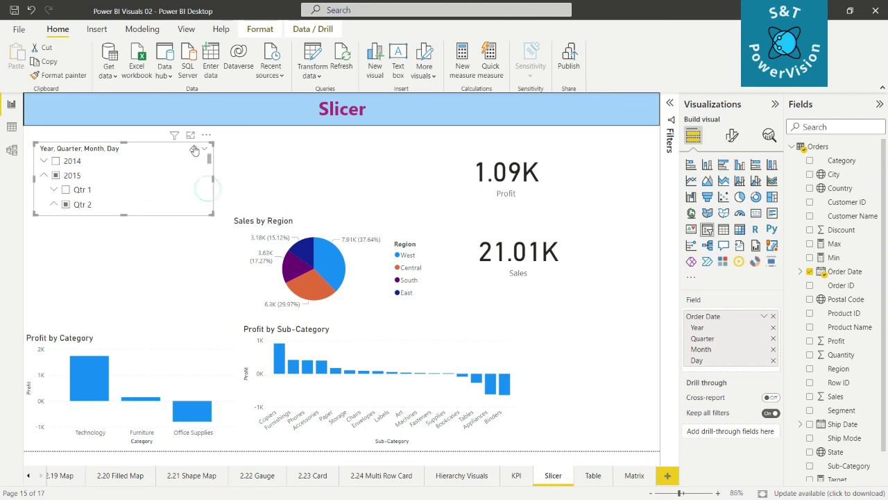
Step: Clear and collapse 2015, then check the years 2016, 2017 and 2015
left_click(56, 176)
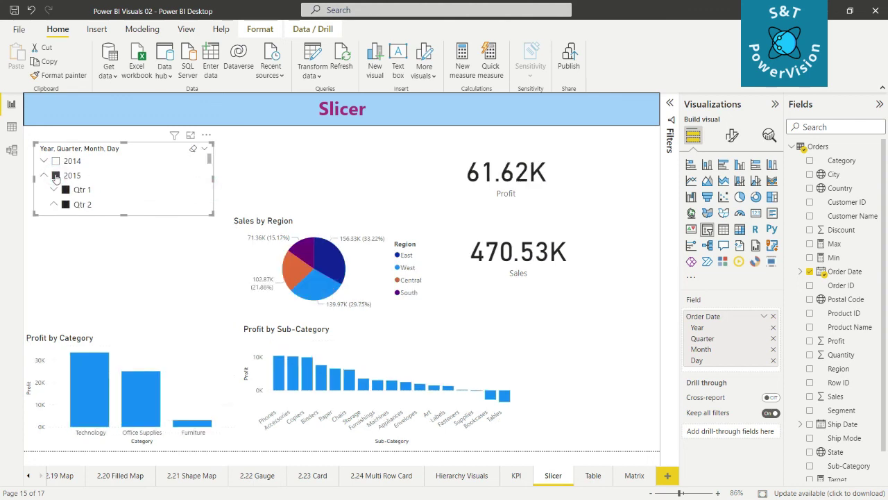
left_click(56, 176)
left_click(44, 176)
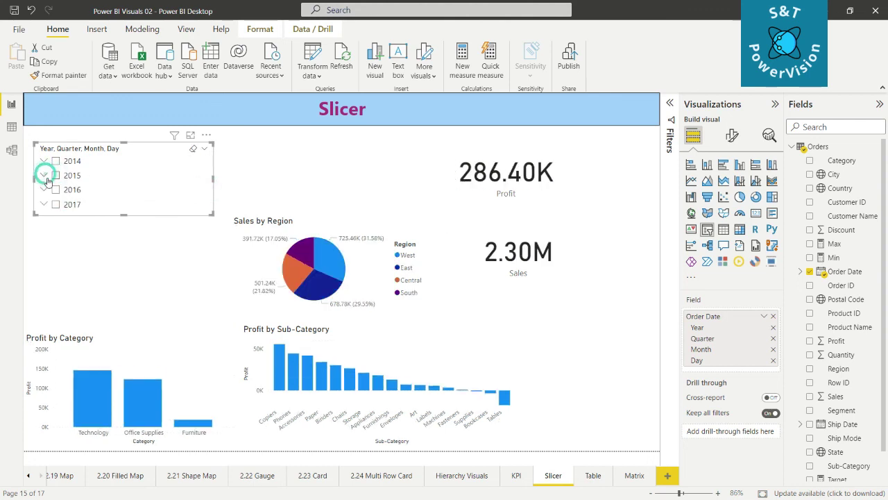
left_click(55, 191)
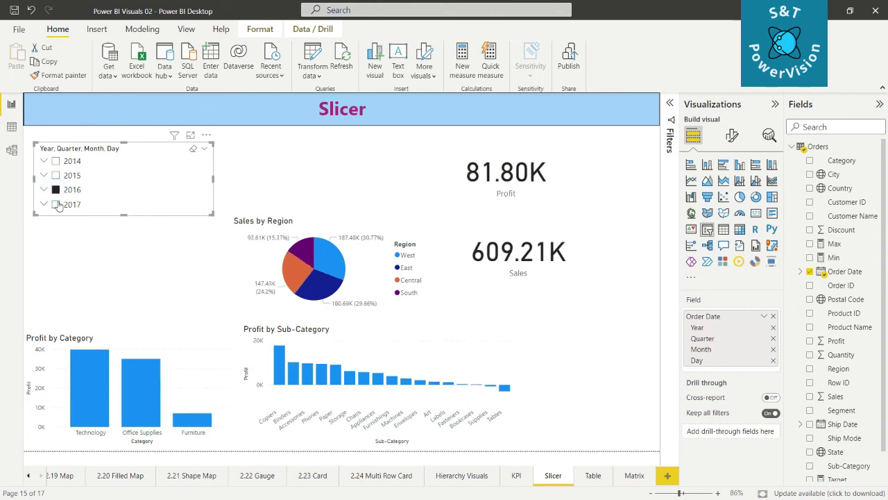
left_click(56, 204)
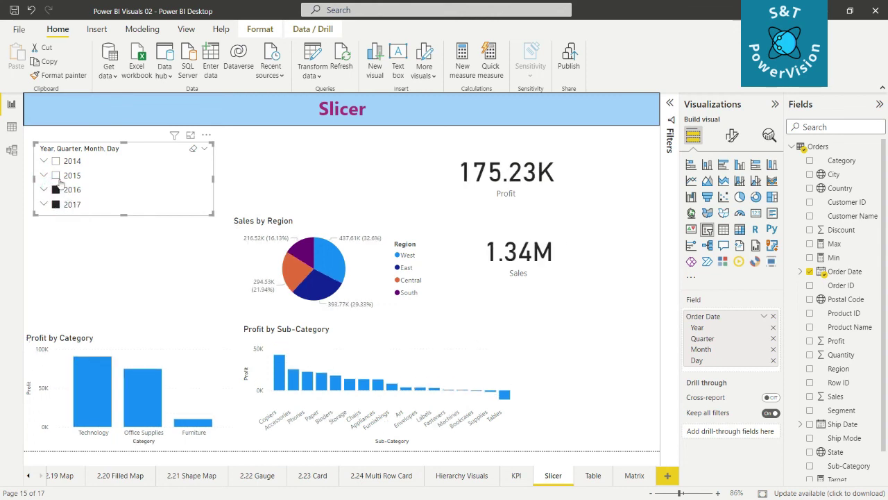
left_click(57, 175)
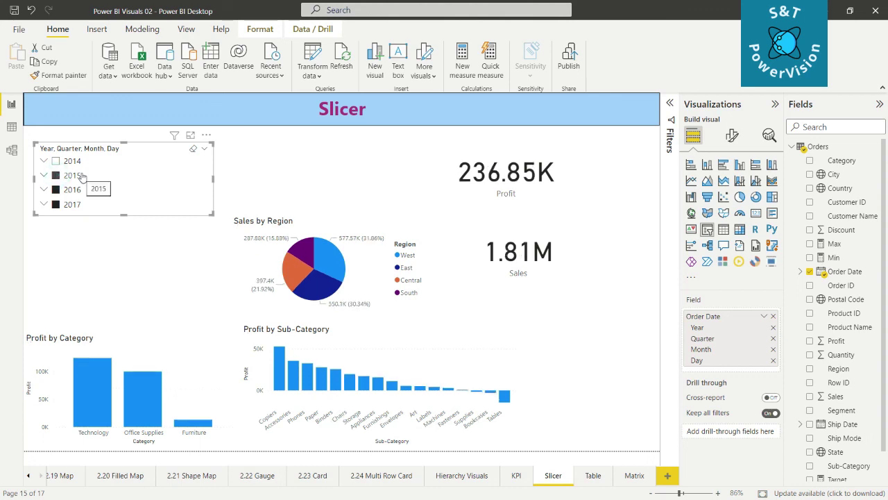